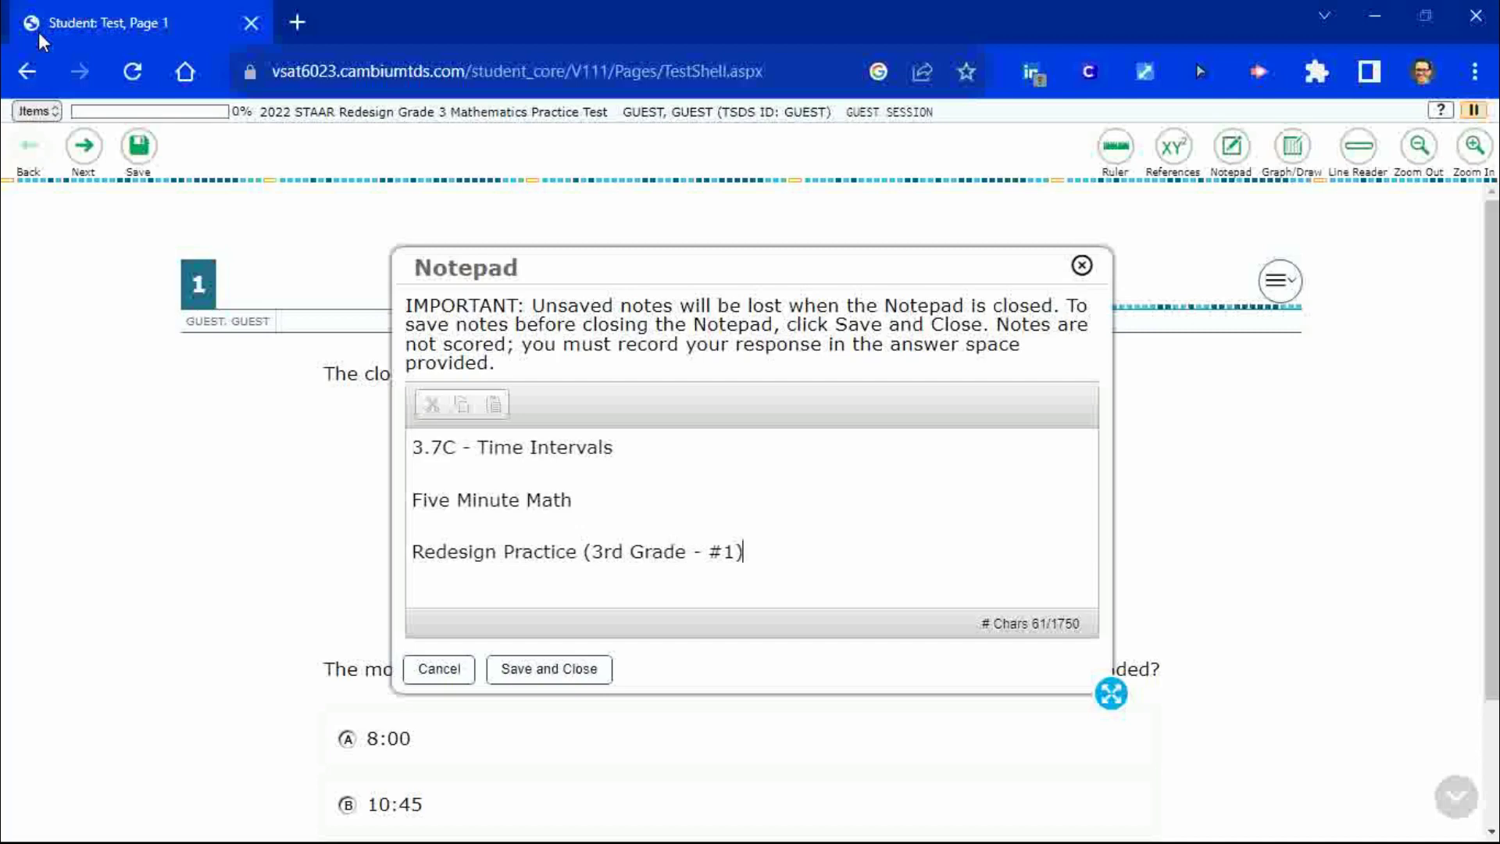
Close the Notepad without saving and review the movie time question with its answer choices
{"action": "left_click_drag", "start_coordinate": [775, 261], "coordinate": [944, 325]}
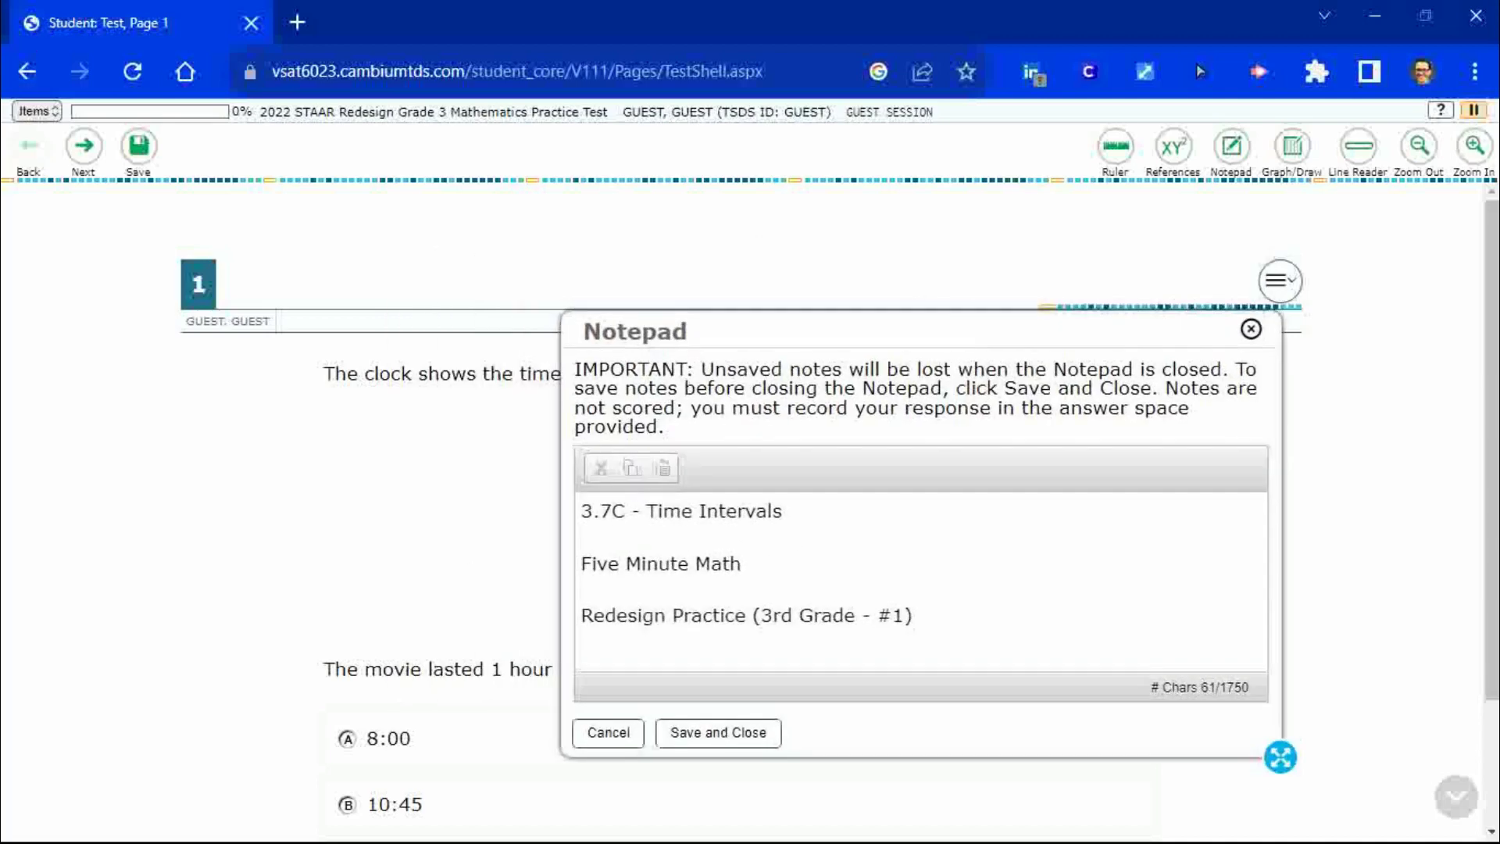
{"action": "left_click_drag", "start_coordinate": [638, 332], "coordinate": [251, 149]}
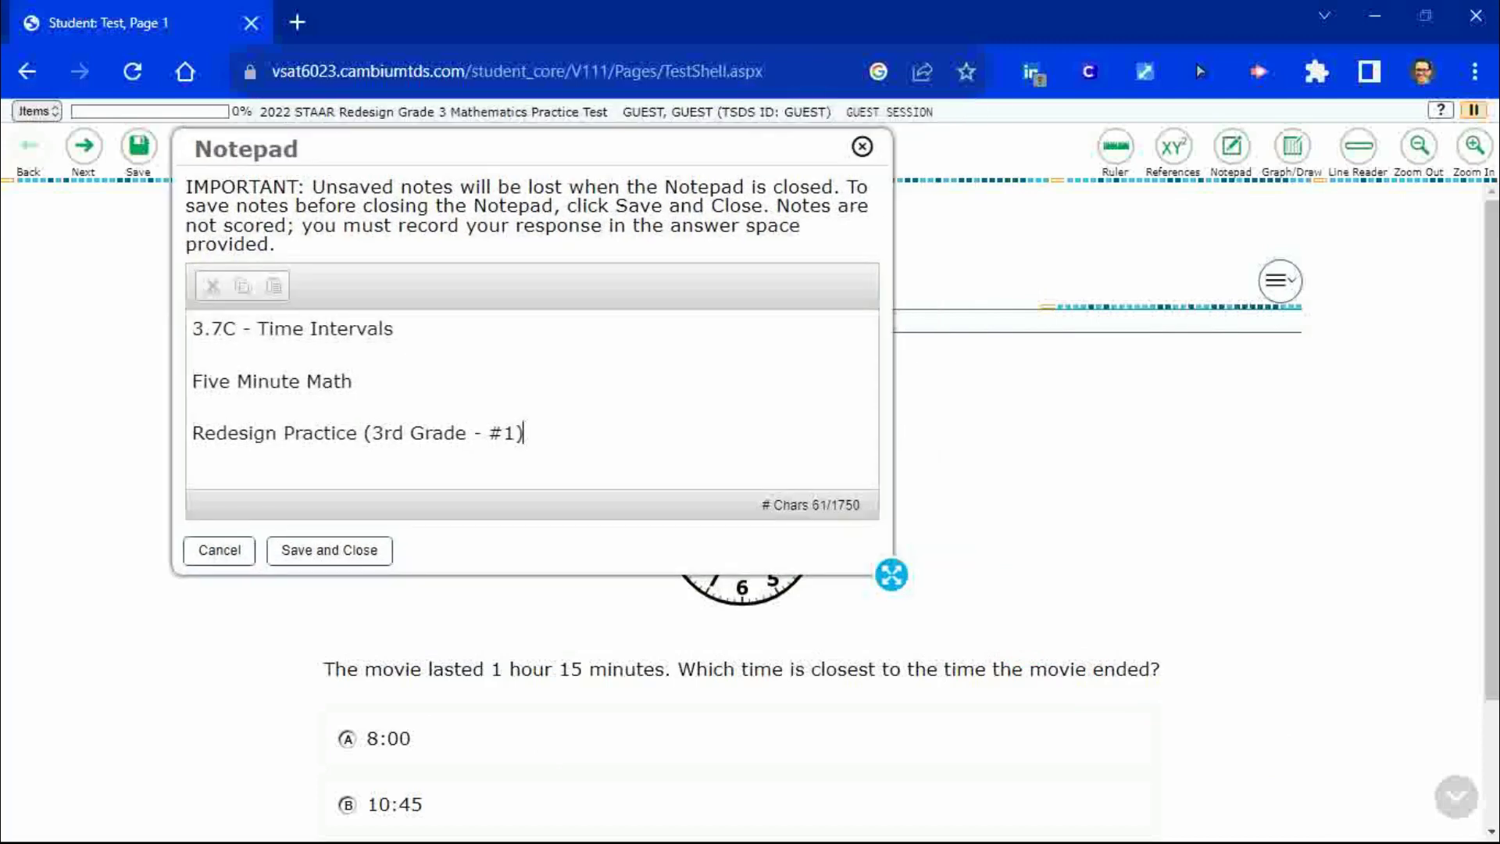
{"action": "key", "text": "Escape"}
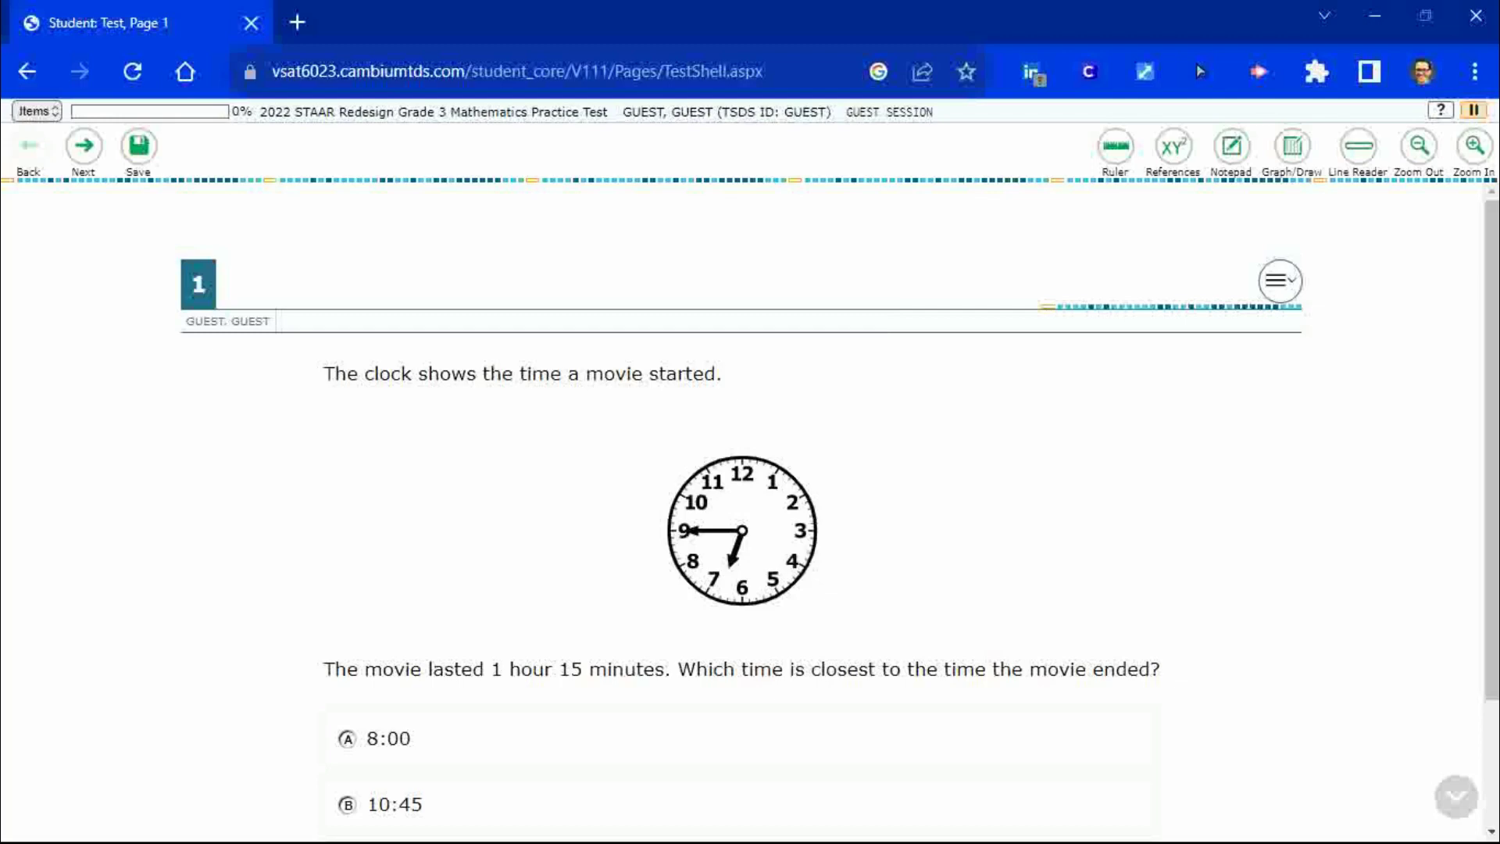
{"action": "scroll", "coordinate": [750, 520], "scroll_direction": "down", "scroll_amount": 1}
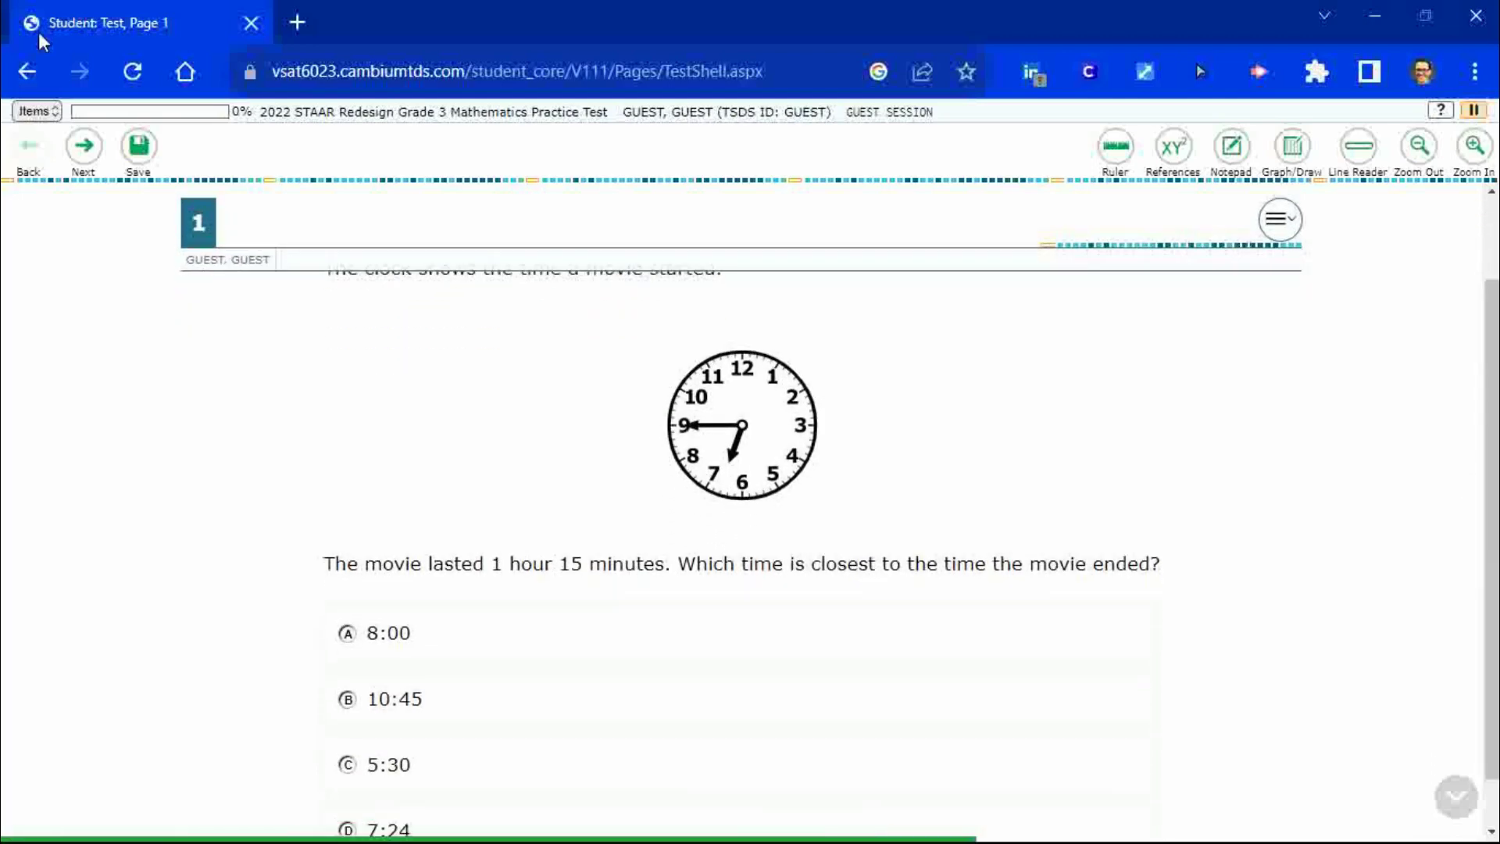
{"action": "left_click_drag", "start_coordinate": [1492, 553], "coordinate": [1493, 593]}
{"action": "scroll", "coordinate": [750, 547], "scroll_direction": "up", "scroll_amount": 1}
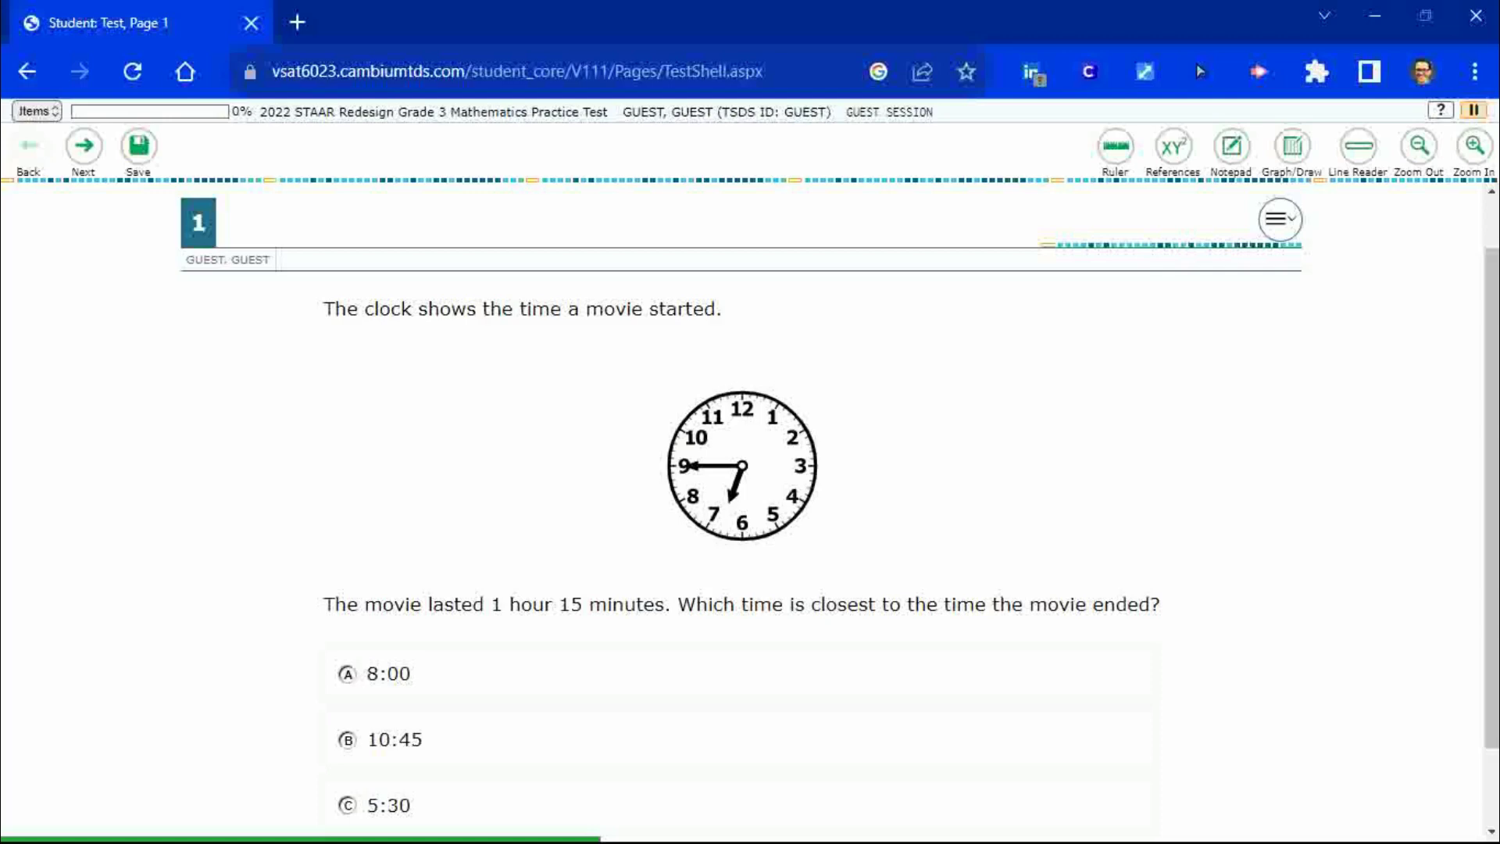
{"action": "left_click", "coordinate": [1231, 153]}
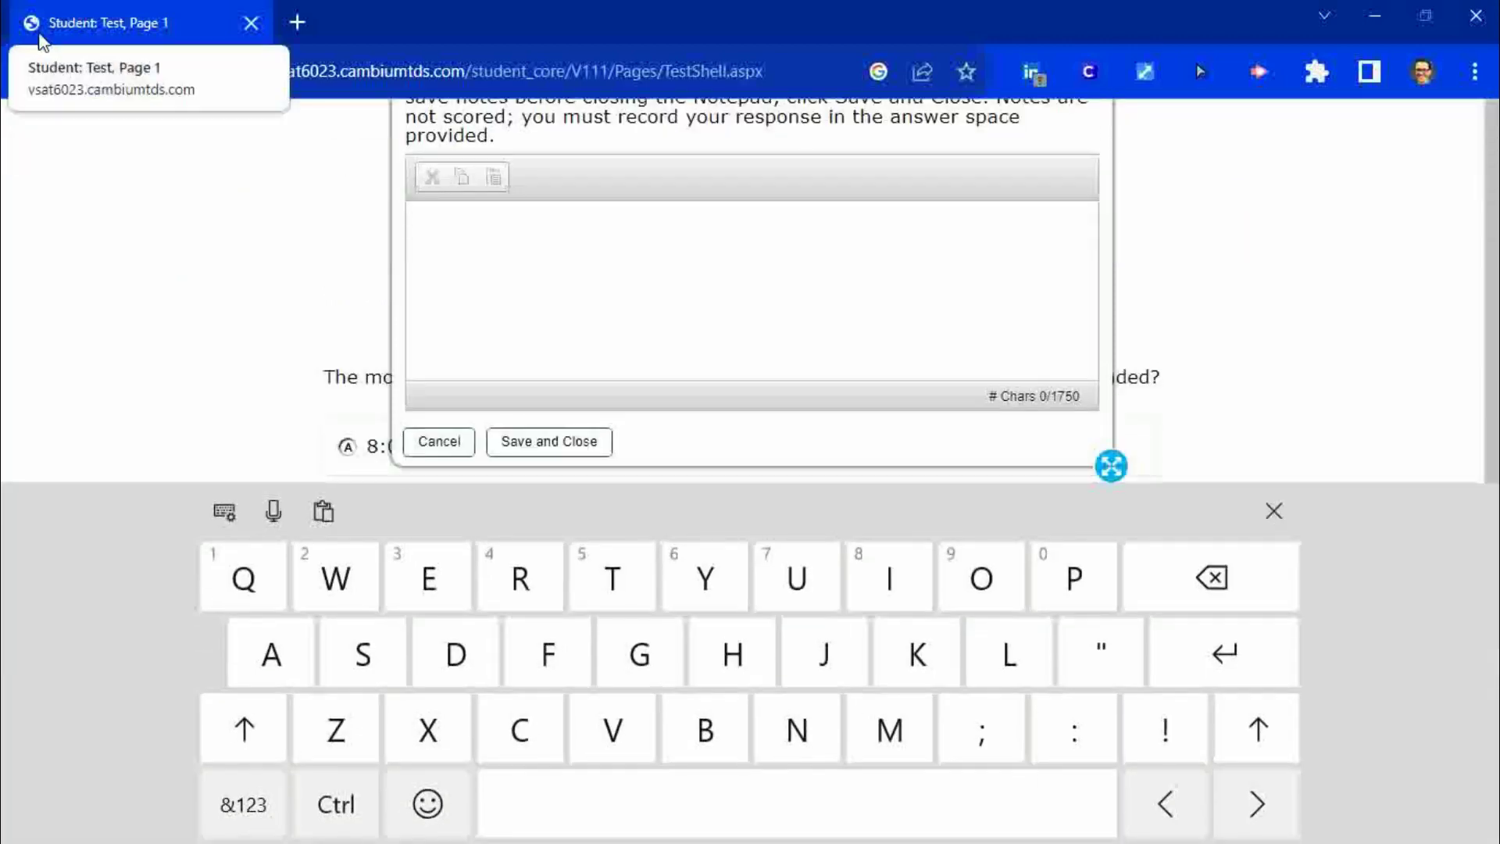
{"action": "left_click", "coordinate": [1273, 510]}
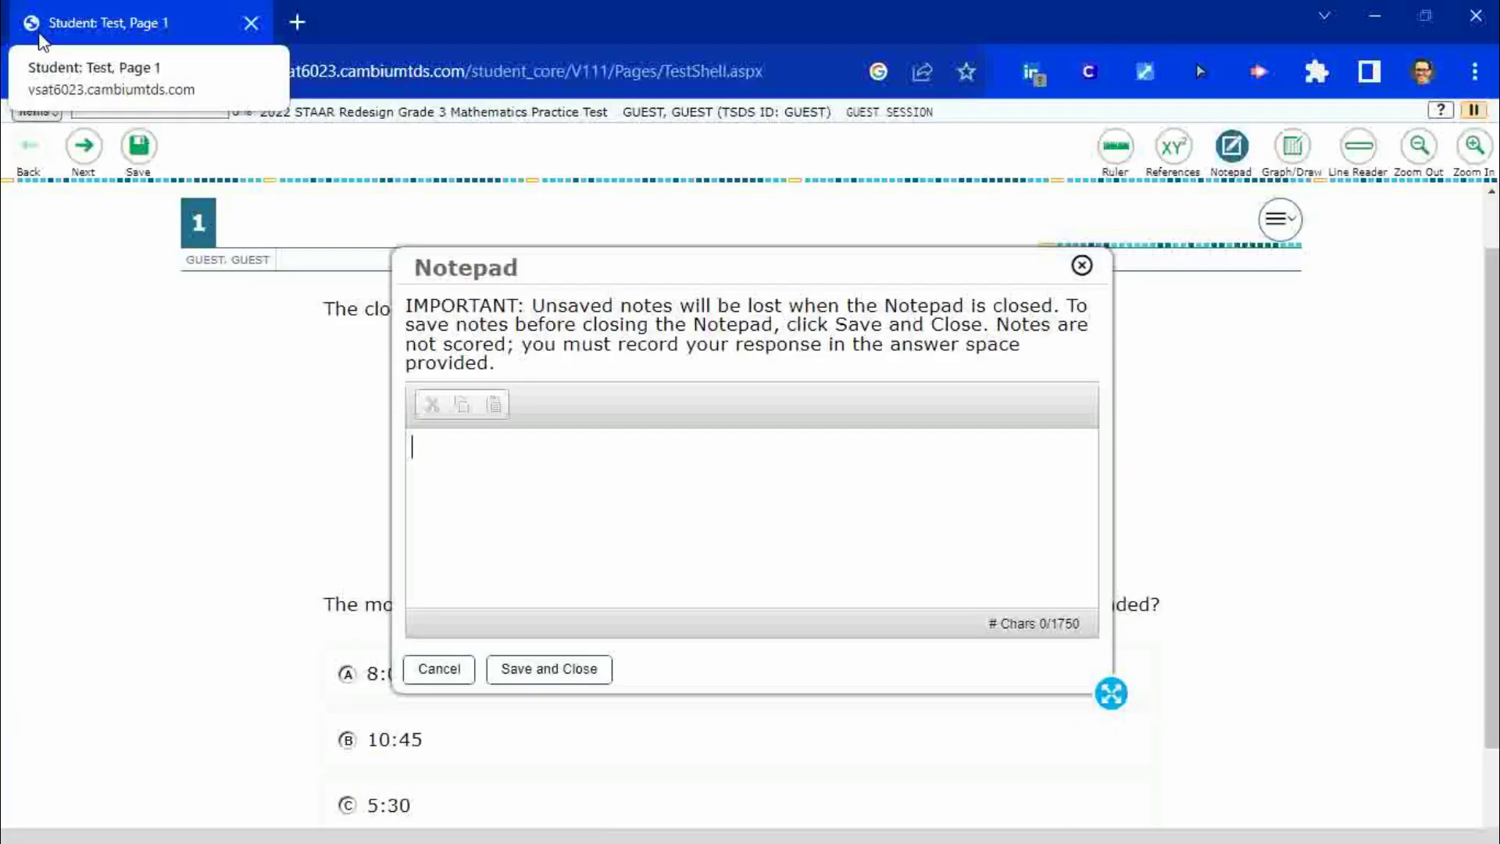
{"action": "key", "text": "Escape"}
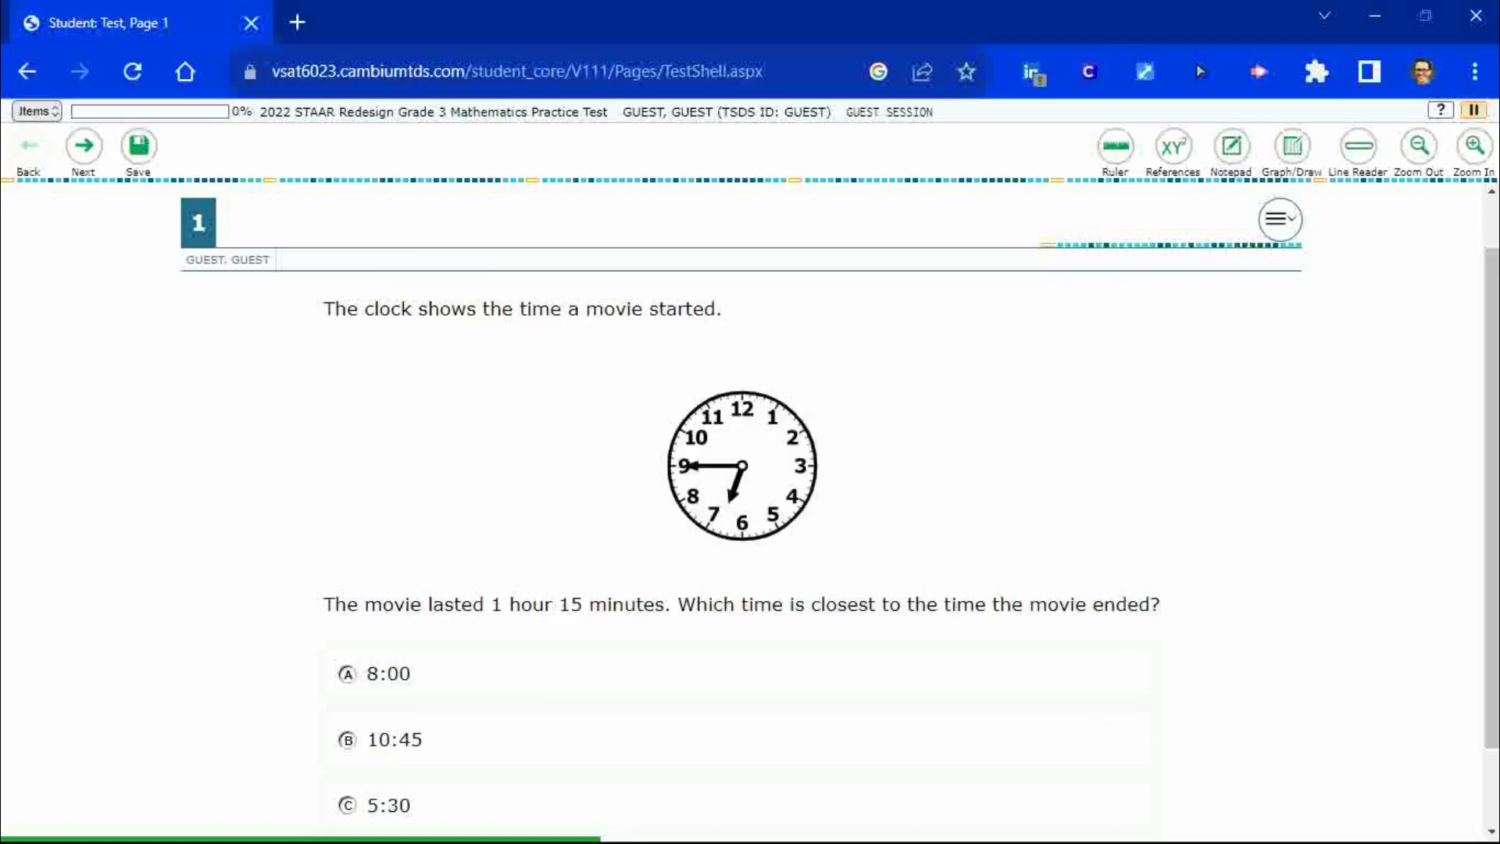
Open the graph paper over the clock with slightly higher transparency and a Medium grid size
{"action": "left_click", "coordinate": [1291, 146]}
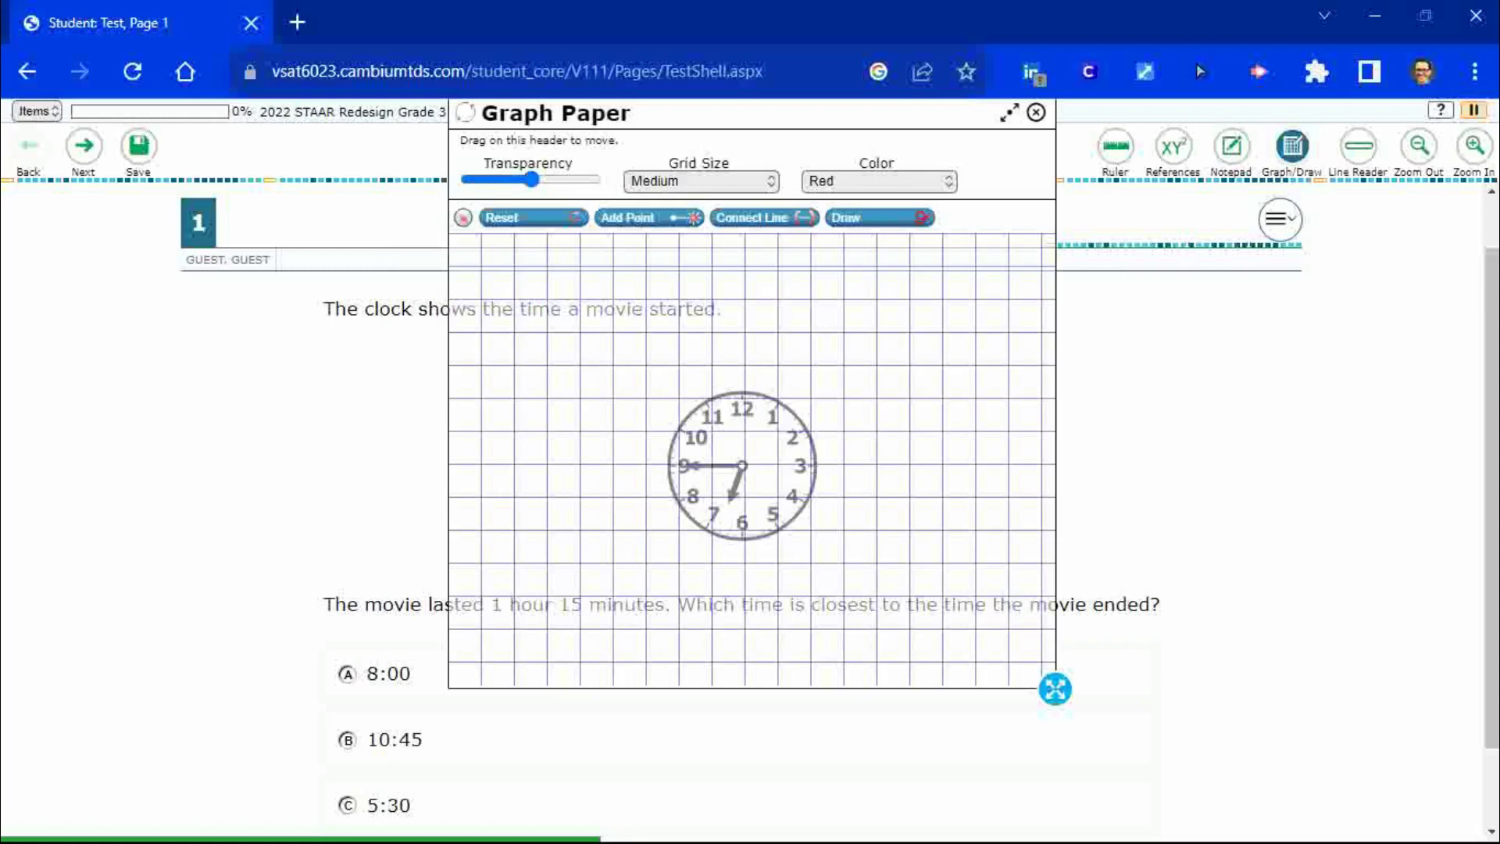
{"action": "mouse_move", "coordinate": [531, 179]}
{"action": "left_mouse_down"}
{"action": "mouse_move", "coordinate": [593, 179]}
{"action": "mouse_move", "coordinate": [469, 180]}
{"action": "mouse_move", "coordinate": [538, 180]}
{"action": "left_mouse_up"}
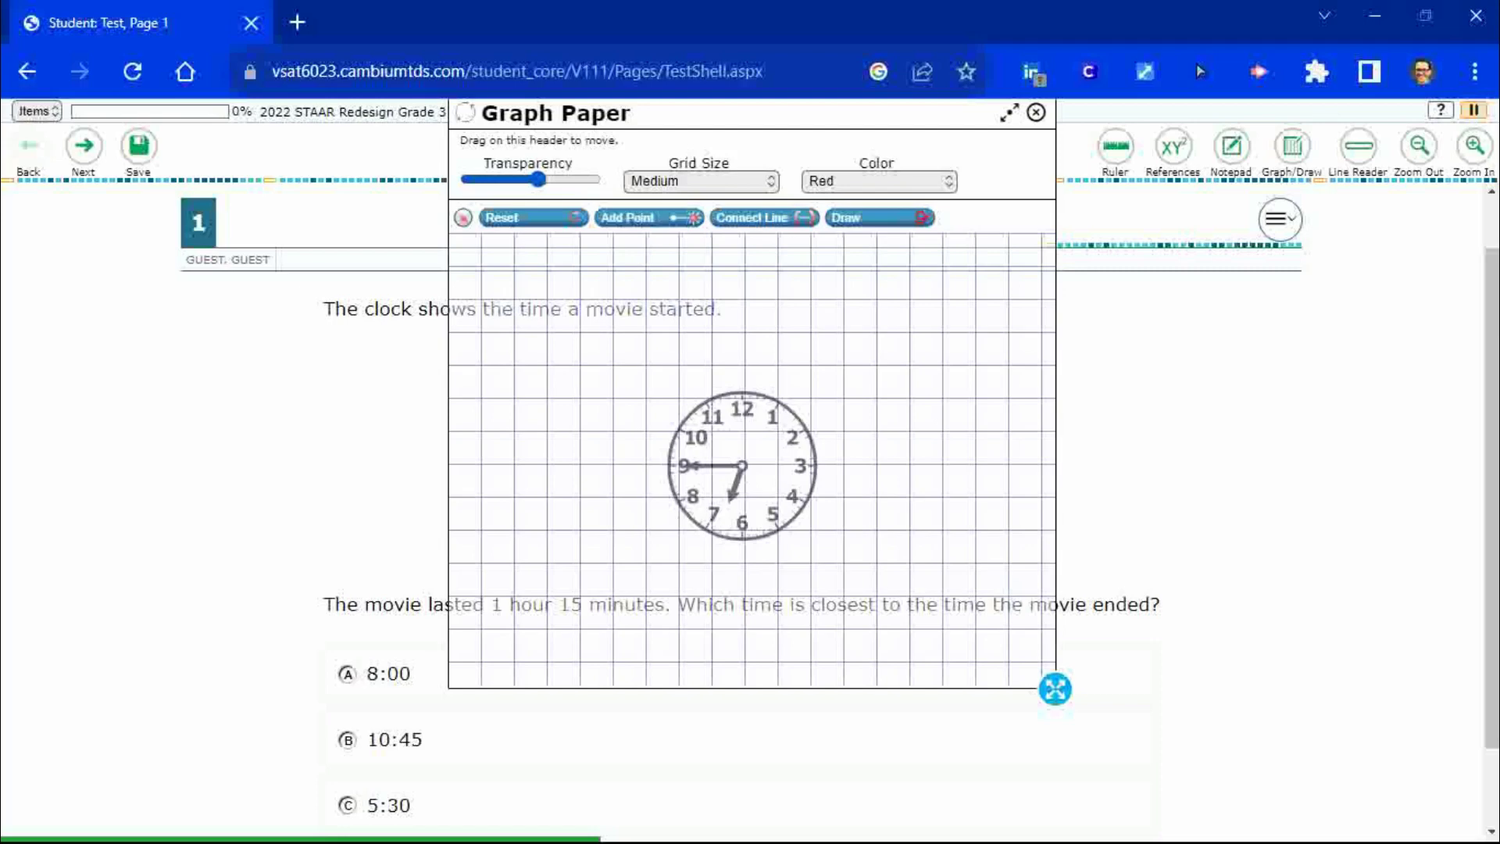
{"action": "left_click", "coordinate": [701, 181]}
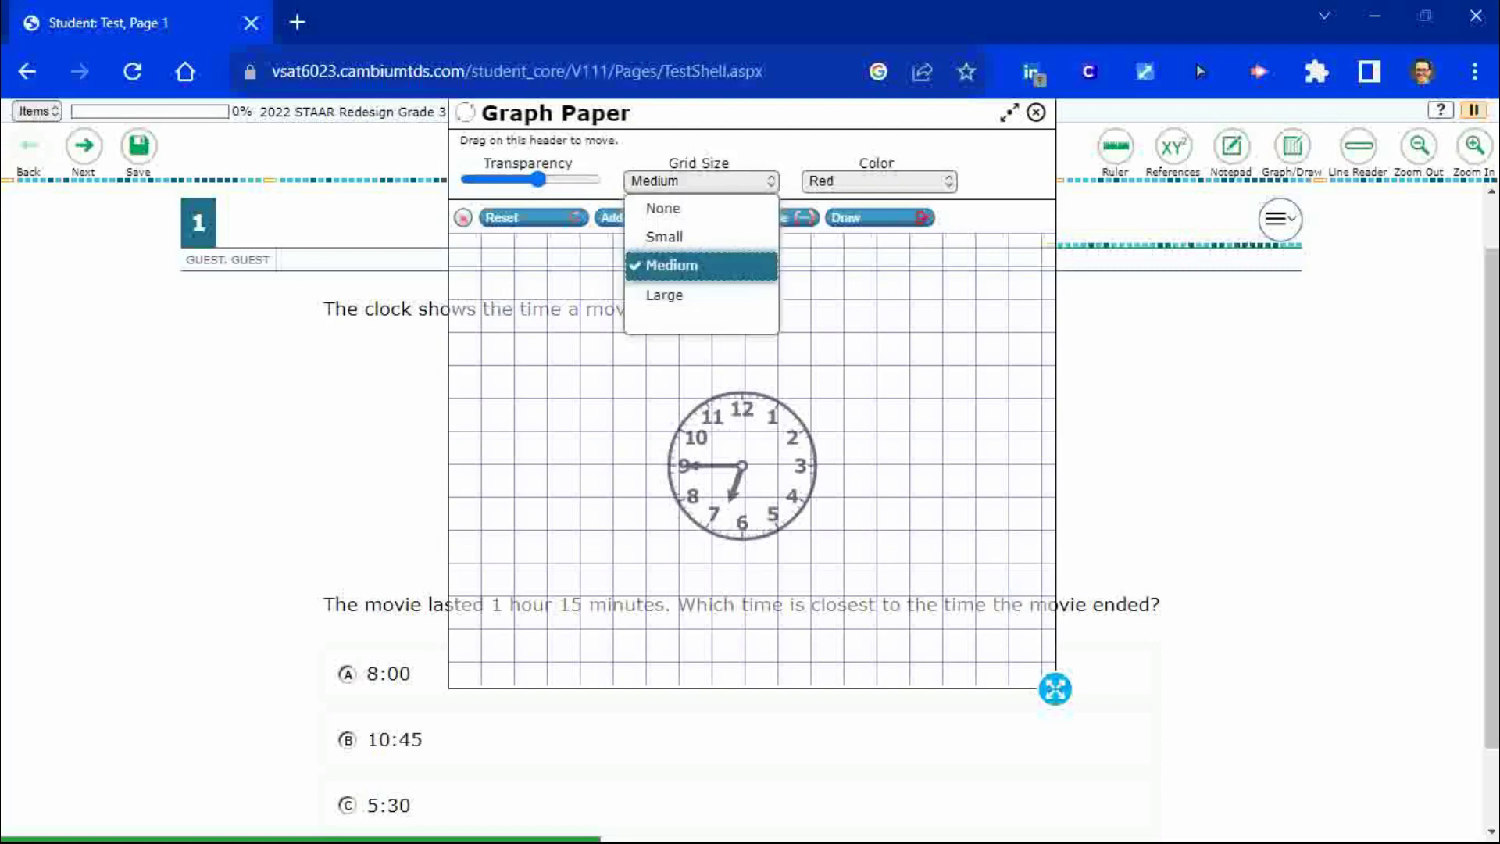
{"action": "left_click", "coordinate": [665, 236]}
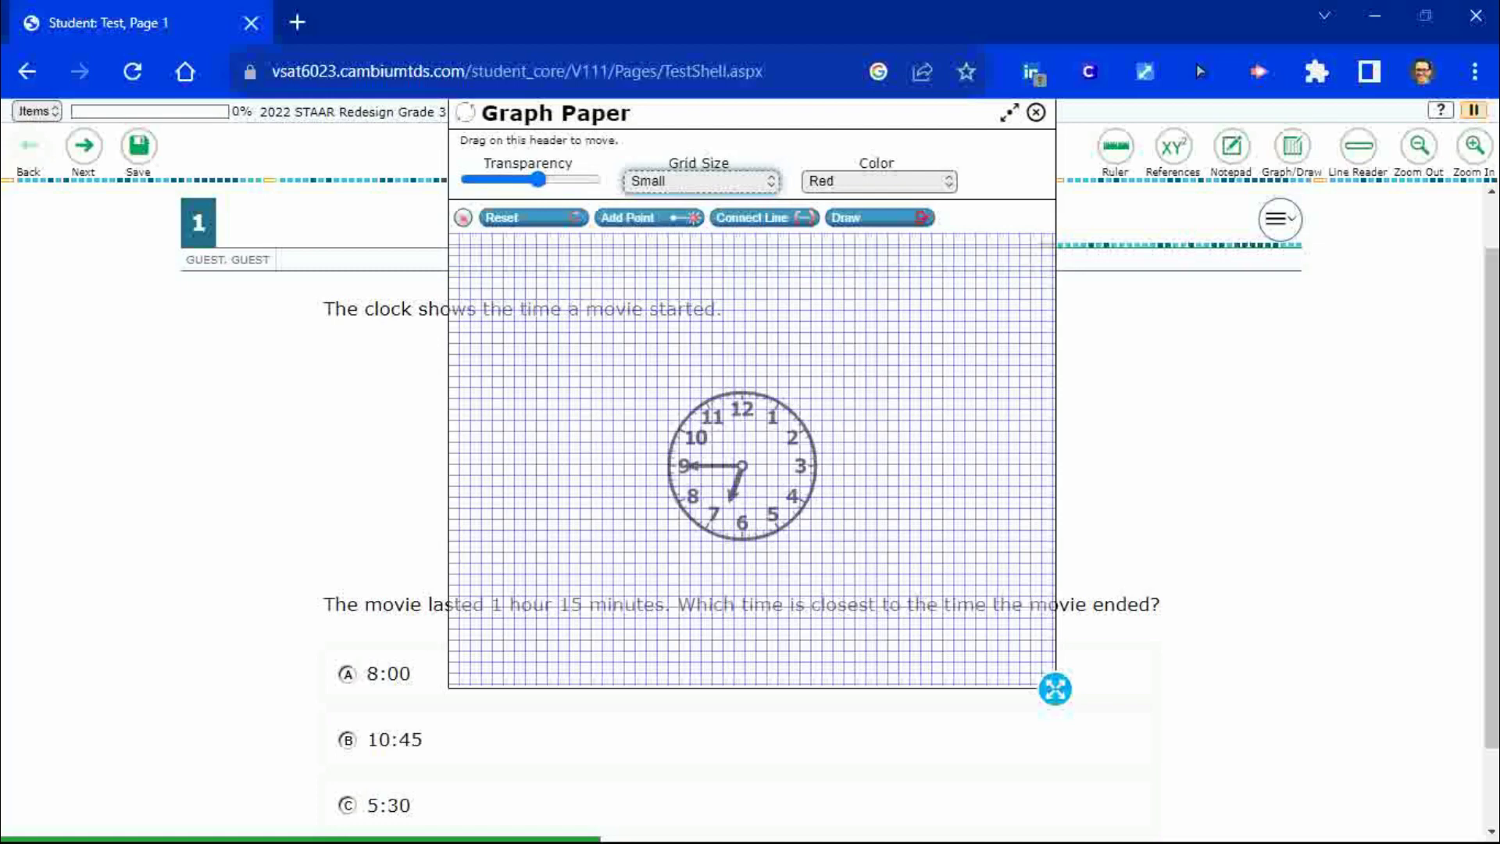
{"action": "left_click", "coordinate": [776, 178]}
{"action": "left_click", "coordinate": [703, 265]}
Set the graph paper's drawing color to Green
{"action": "left_click", "coordinate": [944, 178]}
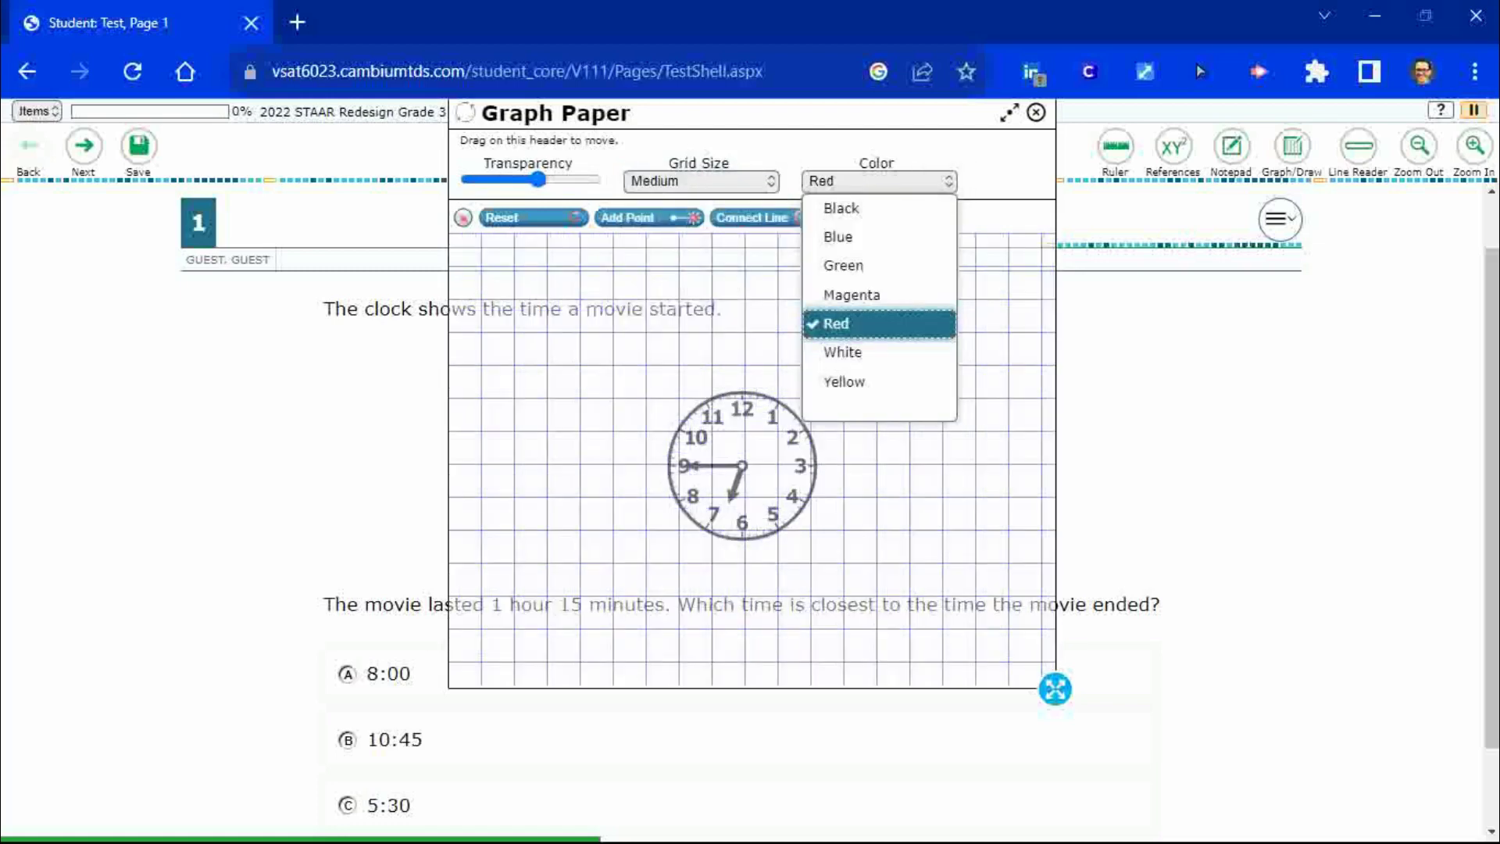
{"action": "key", "text": "Up"}
{"action": "key", "text": "Up"}
{"action": "key", "text": "Return"}
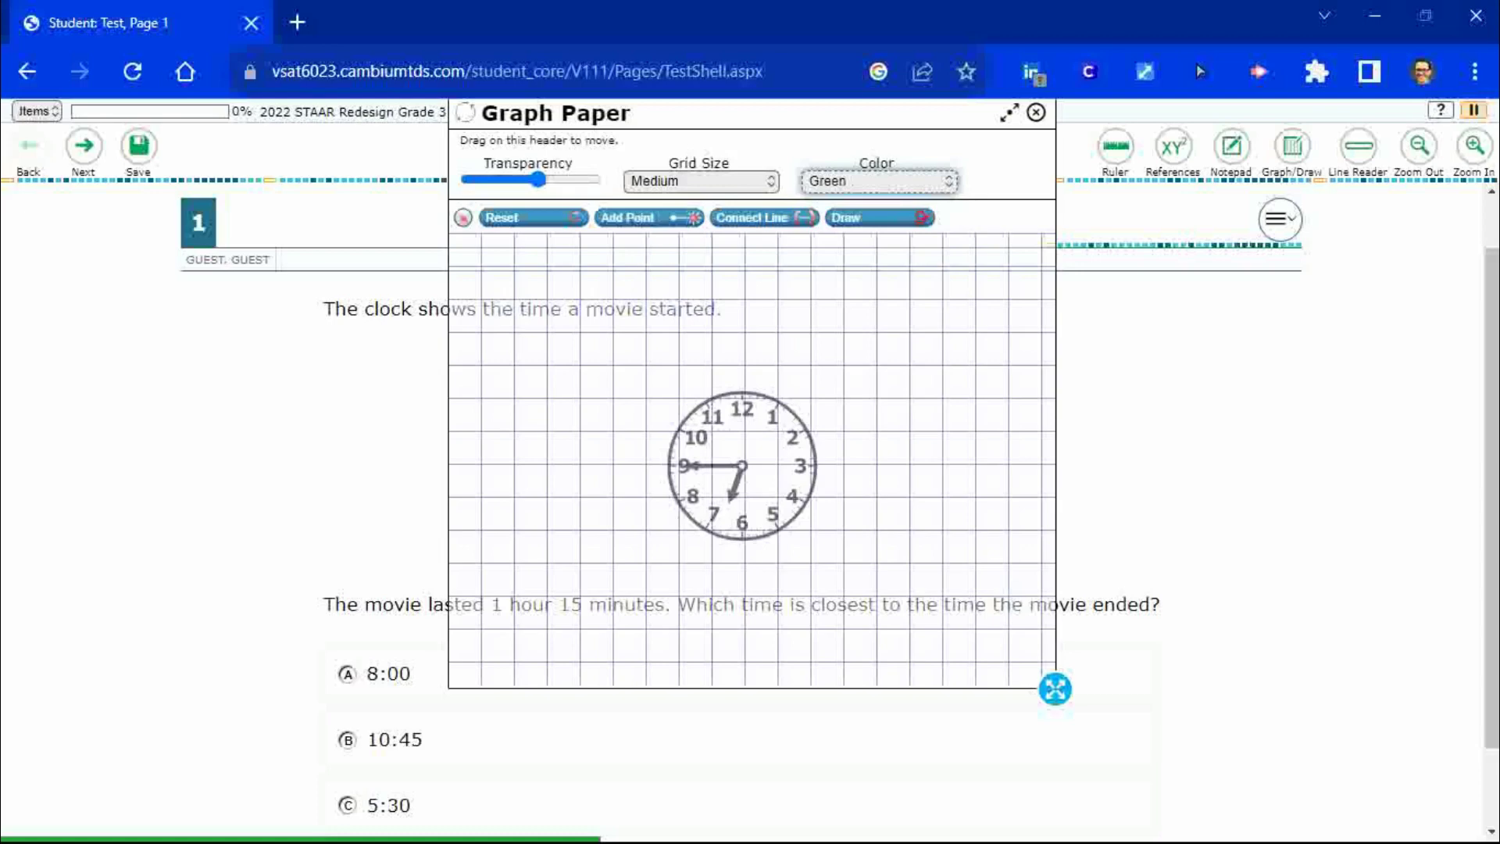
Add four points in a descending diagonal on the grid beside the clock
{"action": "key", "text": "Tab"}
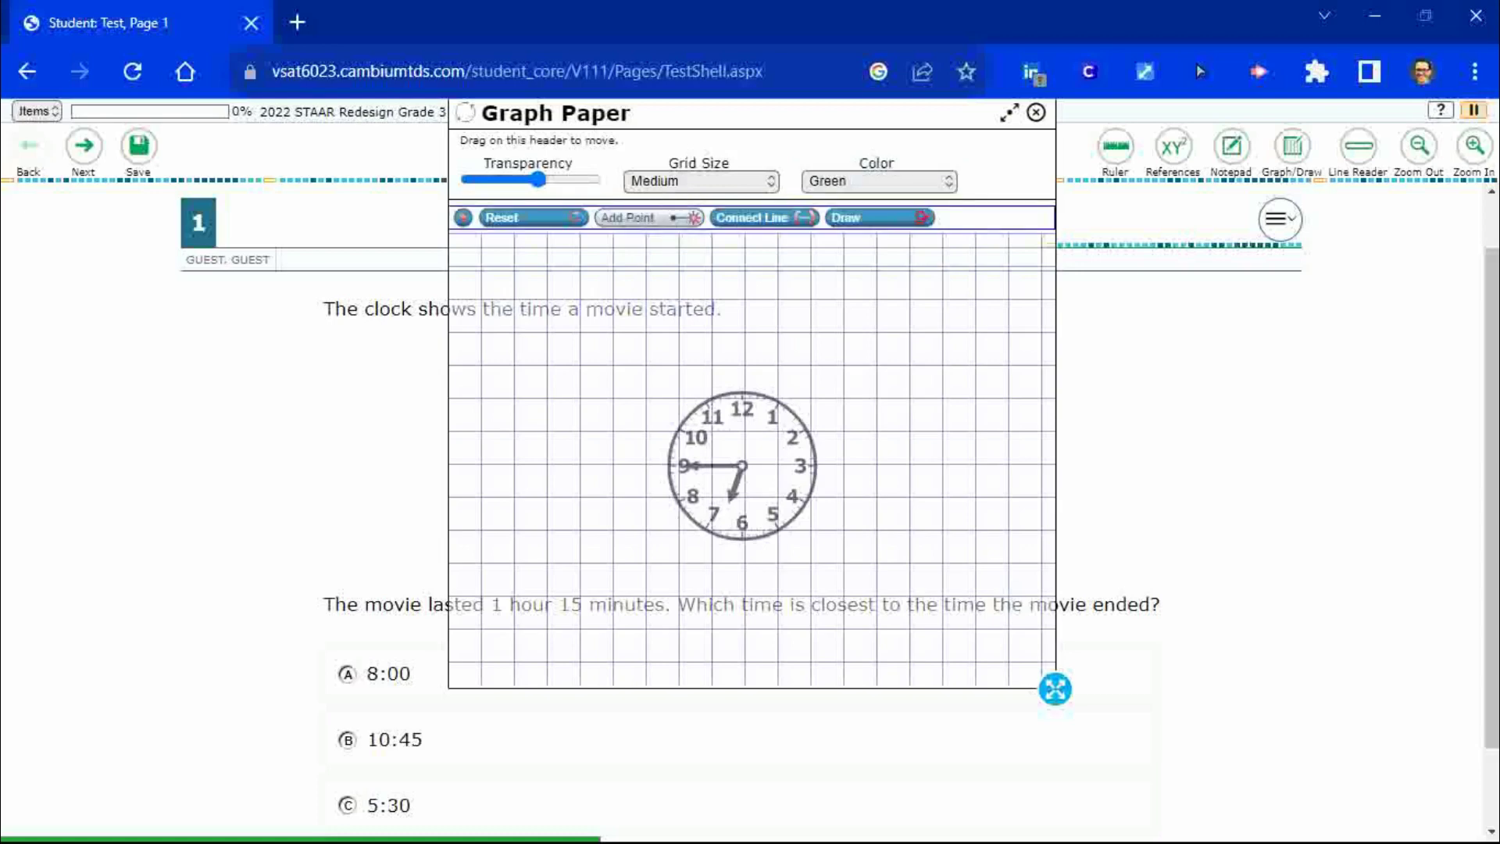
{"action": "left_click", "coordinate": [844, 365]}
{"action": "left_click", "coordinate": [877, 398]}
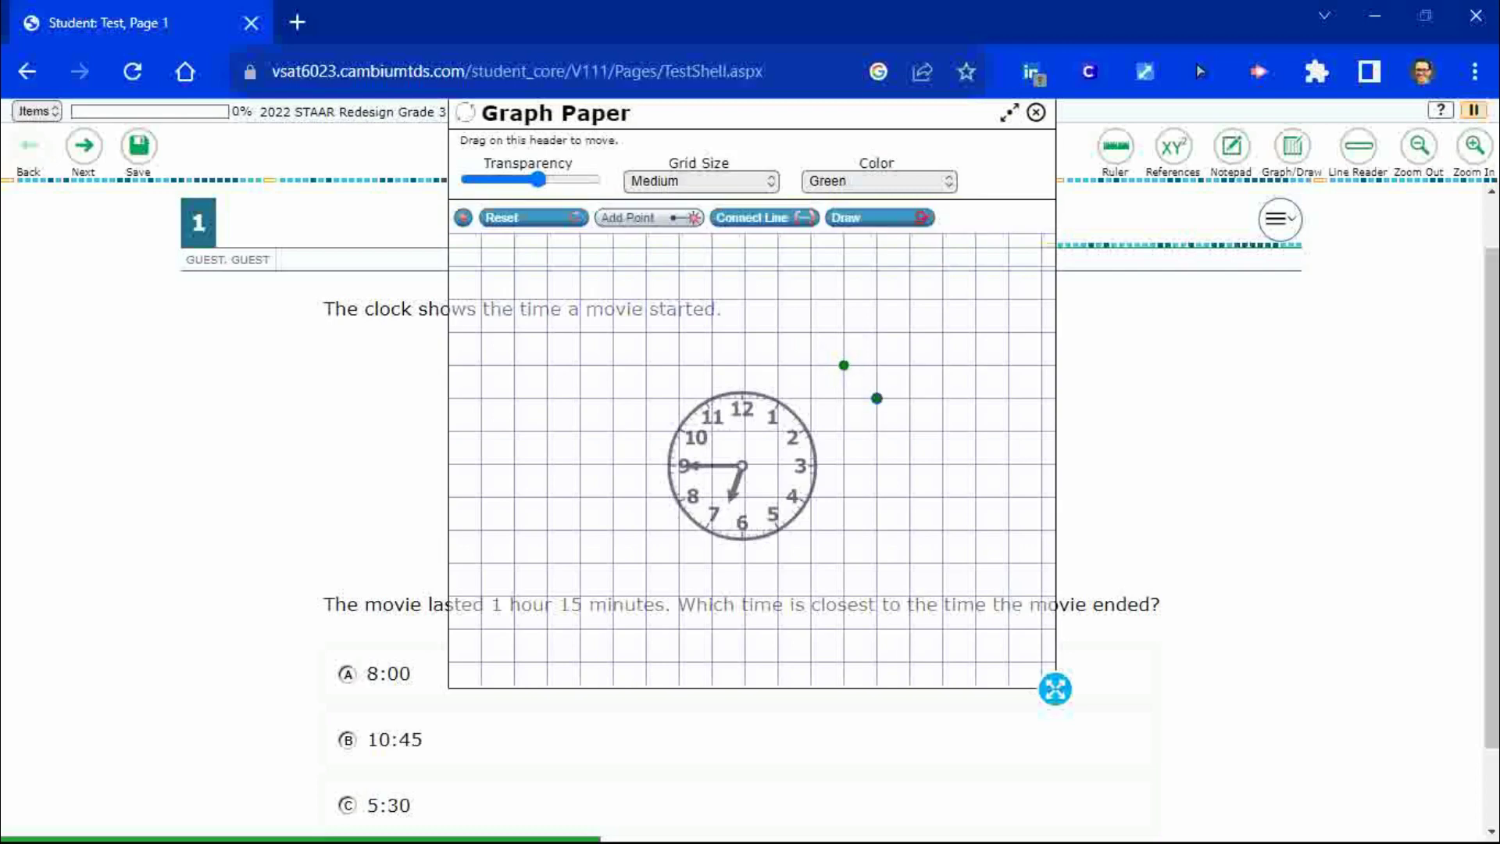
{"action": "left_click", "coordinate": [910, 430]}
{"action": "left_click", "coordinate": [942, 465]}
Try the Connect Line tool with one horizontal and one vertical line, and reset the graph paper
{"action": "left_click", "coordinate": [764, 217]}
{"action": "left_click_drag", "start_coordinate": [877, 333], "coordinate": [1008, 332]}
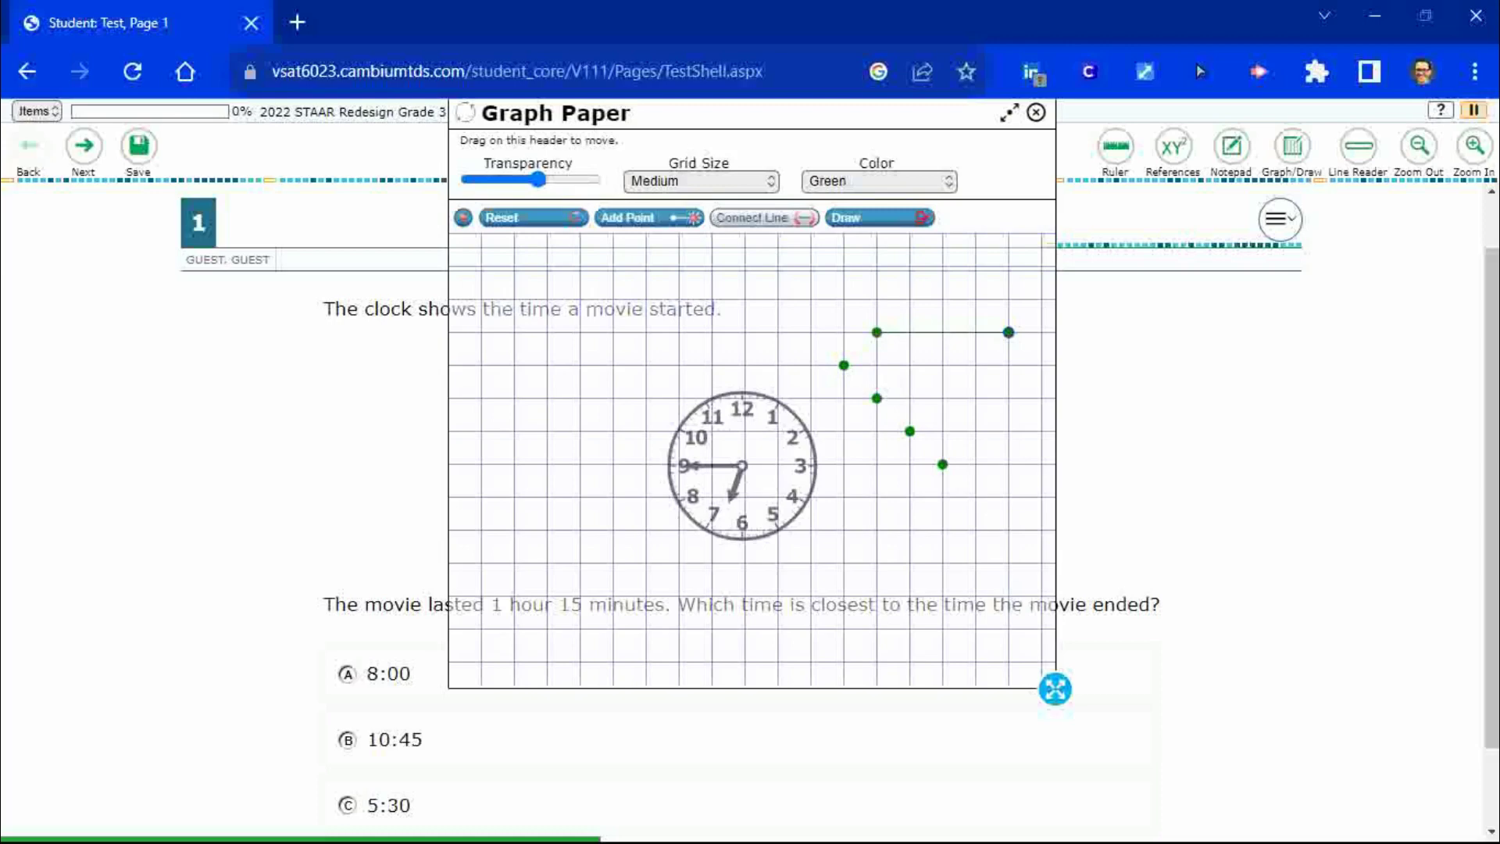
{"action": "left_click_drag", "start_coordinate": [1008, 399], "coordinate": [1008, 497]}
{"action": "left_click", "coordinate": [533, 217]}
Handwrite the start hour 6 above and to the right of the clock with the Draw tool
{"action": "left_click", "coordinate": [880, 217]}
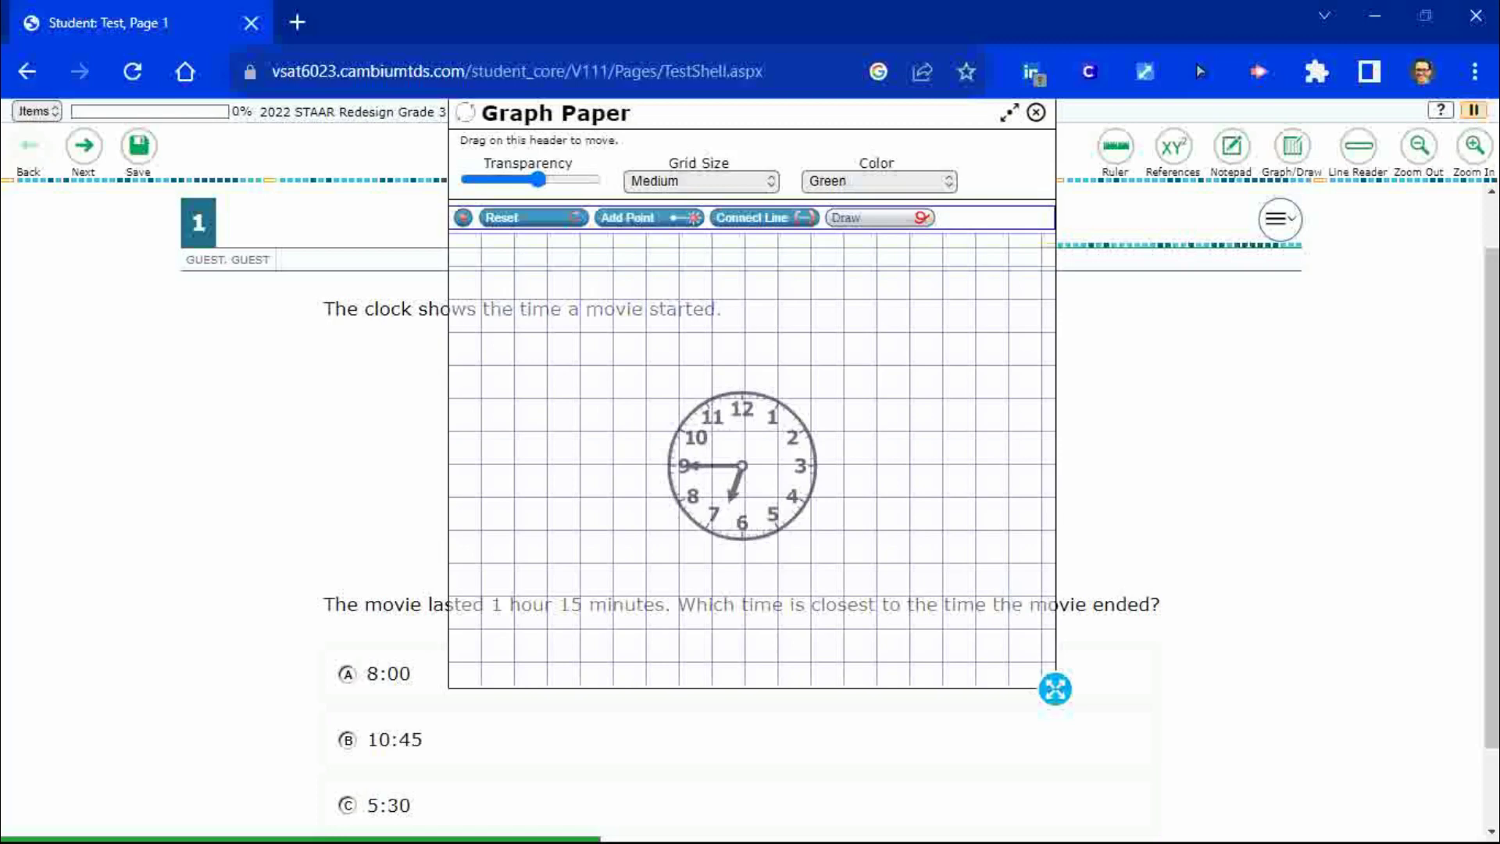
{"action": "left_click_drag", "start_coordinate": [887, 295], "coordinate": [870, 320]}
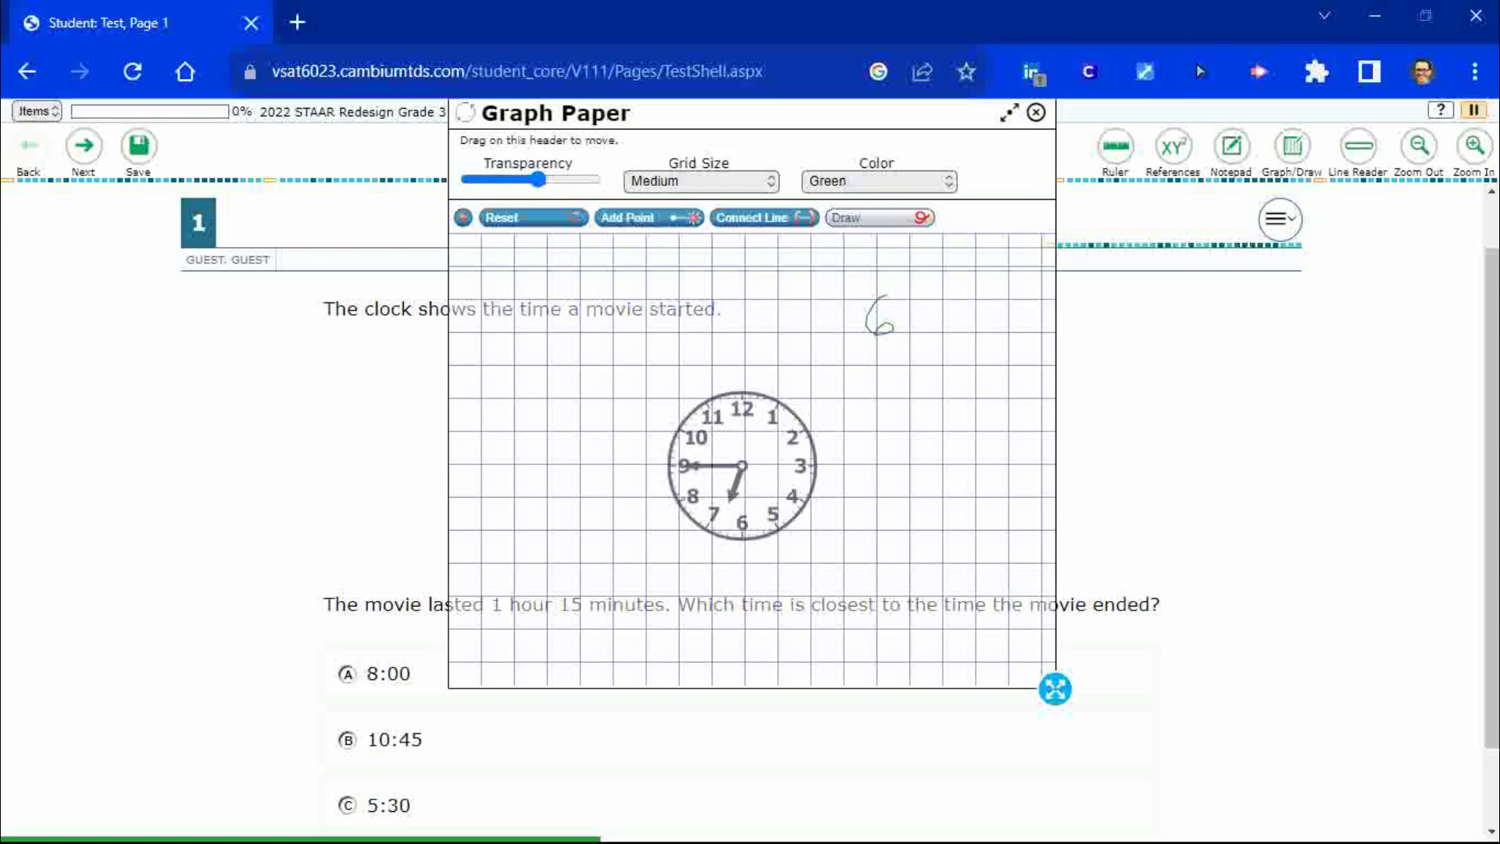
Label the clock in five-minute counts from 5 at the 1 to 45 at the 9, and complete the handwritten start time as 6:45
{"action": "mouse_move", "coordinate": [779, 373]}
{"action": "left_mouse_down"}
{"action": "mouse_move", "coordinate": [778, 397]}
{"action": "mouse_move", "coordinate": [796, 366]}
{"action": "mouse_move", "coordinate": [815, 426]}
{"action": "left_mouse_up"}
{"action": "mouse_move", "coordinate": [830, 413]}
{"action": "left_mouse_down"}
{"action": "mouse_move", "coordinate": [819, 477]}
{"action": "mouse_move", "coordinate": [834, 475]}
{"action": "left_mouse_up"}
{"action": "left_click_drag", "start_coordinate": [840, 454], "coordinate": [854, 447]}
{"action": "left_click_drag", "start_coordinate": [808, 508], "coordinate": [812, 525]}
{"action": "left_click_drag", "start_coordinate": [766, 547], "coordinate": [791, 565]}
{"action": "mouse_move", "coordinate": [839, 505]}
{"action": "left_mouse_down"}
{"action": "mouse_move", "coordinate": [824, 522]}
{"action": "mouse_move", "coordinate": [846, 506]}
{"action": "left_mouse_up"}
{"action": "mouse_move", "coordinate": [721, 548]}
{"action": "left_mouse_down"}
{"action": "mouse_move", "coordinate": [720, 575]}
{"action": "mouse_move", "coordinate": [748, 562]}
{"action": "mouse_move", "coordinate": [689, 547]}
{"action": "mouse_move", "coordinate": [678, 560]}
{"action": "mouse_move", "coordinate": [702, 561]}
{"action": "left_mouse_up"}
{"action": "left_click_drag", "start_coordinate": [649, 500], "coordinate": [654, 525]}
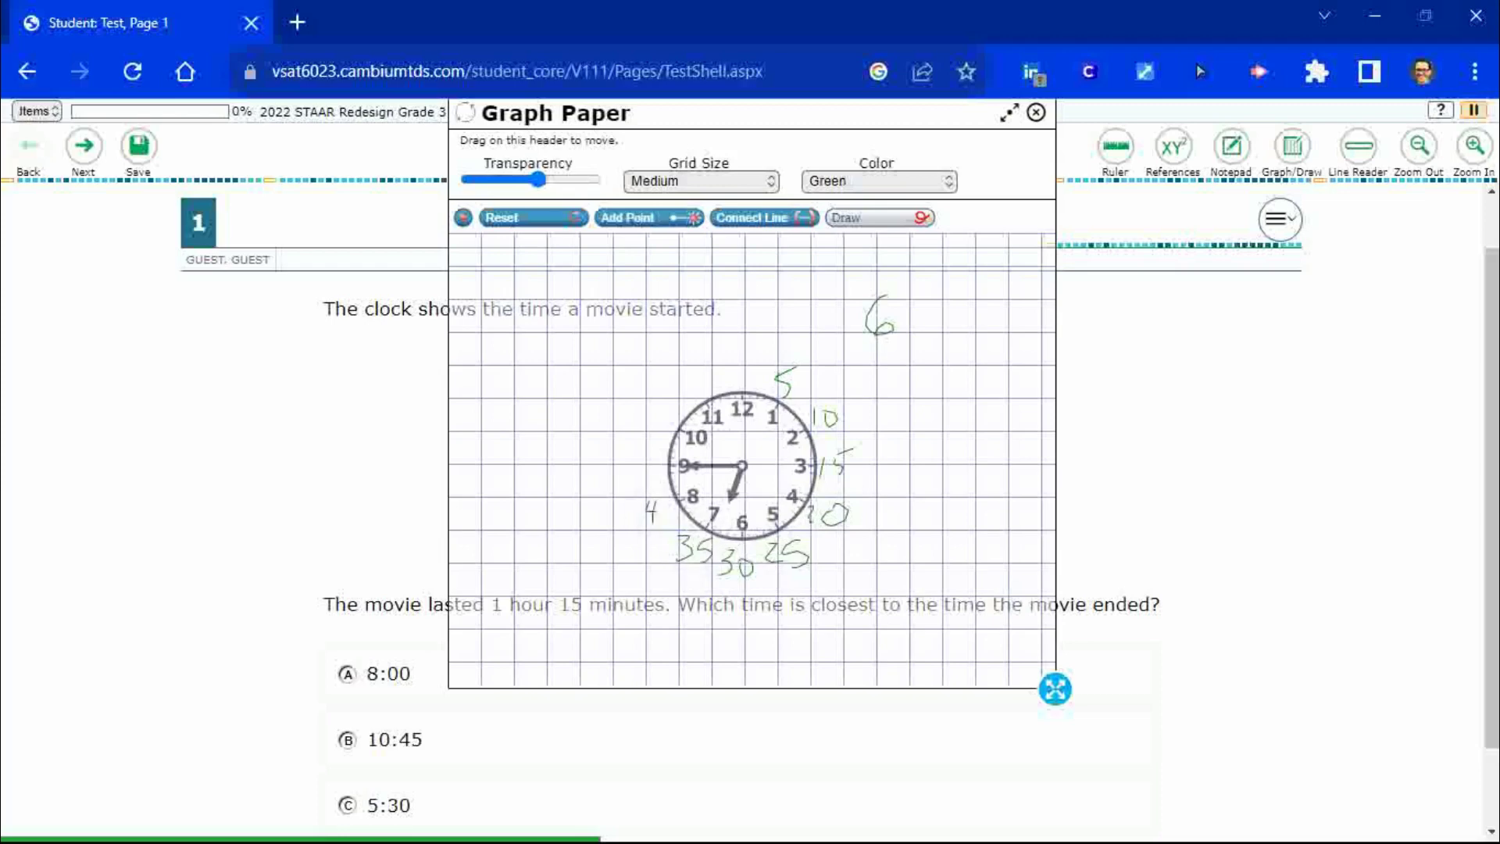
{"action": "left_click_drag", "start_coordinate": [635, 461], "coordinate": [647, 474]}
{"action": "left_click_drag", "start_coordinate": [648, 456], "coordinate": [651, 482]}
{"action": "mouse_move", "coordinate": [675, 504]}
{"action": "left_mouse_down"}
{"action": "mouse_move", "coordinate": [664, 514]}
{"action": "mouse_move", "coordinate": [676, 506]}
{"action": "left_mouse_up"}
{"action": "mouse_move", "coordinate": [943, 291]}
{"action": "left_mouse_down"}
{"action": "mouse_move", "coordinate": [958, 307]}
{"action": "mouse_move", "coordinate": [945, 332]}
{"action": "mouse_move", "coordinate": [978, 312]}
{"action": "mouse_move", "coordinate": [971, 331]}
{"action": "left_mouse_up"}
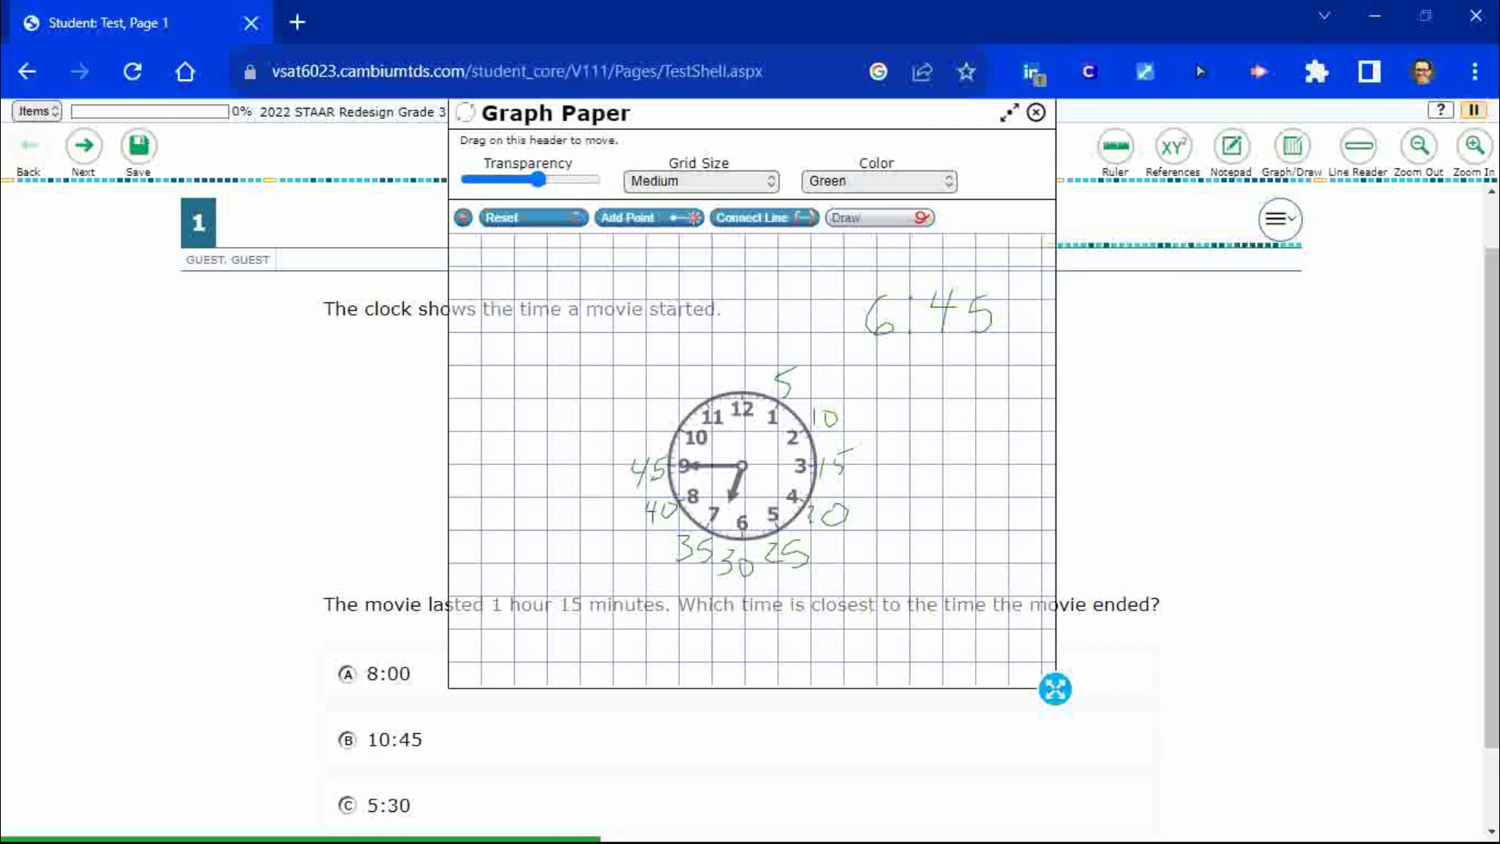
Draw a horizontal number line with a tick at each end below the clock, and trace over it in Red
{"action": "mouse_move", "coordinate": [493, 592]}
{"action": "left_mouse_down"}
{"action": "mouse_move", "coordinate": [489, 637]}
{"action": "mouse_move", "coordinate": [525, 621]}
{"action": "mouse_move", "coordinate": [945, 612]}
{"action": "mouse_move", "coordinate": [1003, 613]}
{"action": "mouse_move", "coordinate": [1001, 640]}
{"action": "left_mouse_up"}
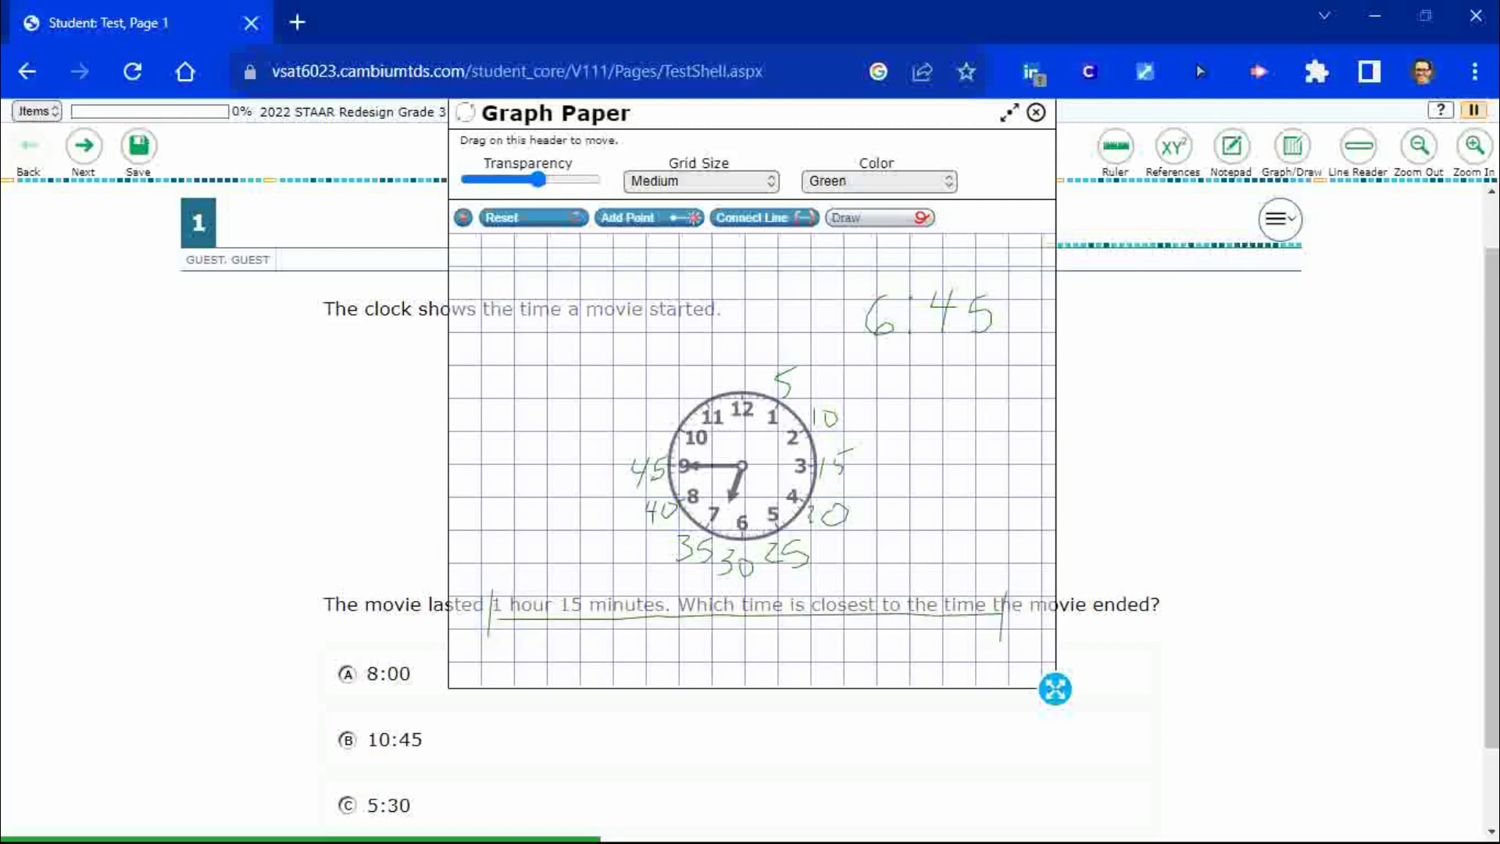
{"action": "left_click", "coordinate": [949, 179]}
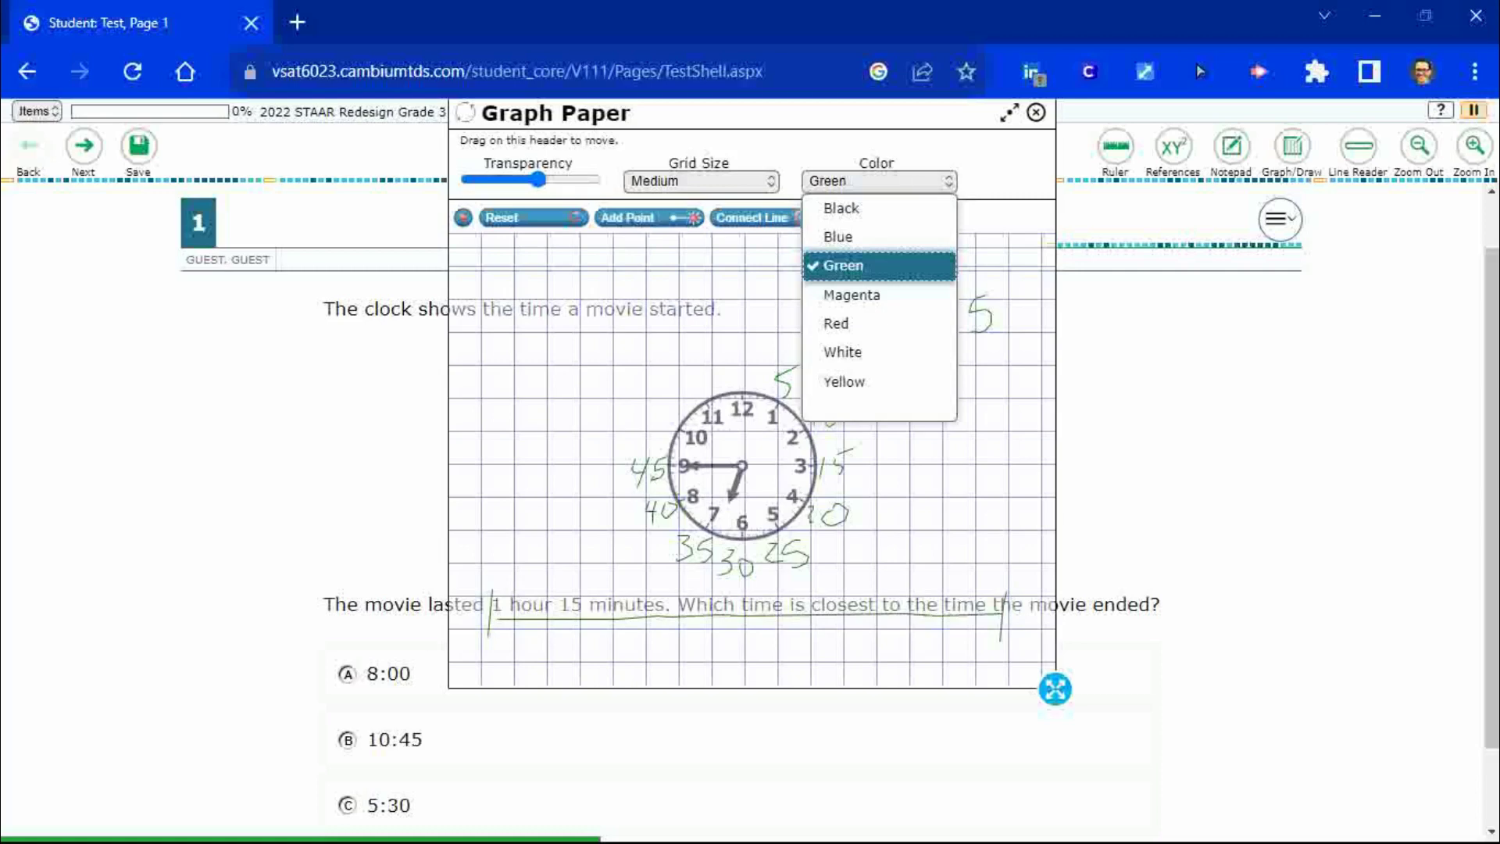
{"action": "left_click", "coordinate": [835, 323]}
{"action": "mouse_move", "coordinate": [492, 589]}
{"action": "left_mouse_down"}
{"action": "mouse_move", "coordinate": [485, 635]}
{"action": "mouse_move", "coordinate": [1006, 610]}
{"action": "mouse_move", "coordinate": [997, 646]}
{"action": "left_mouse_up"}
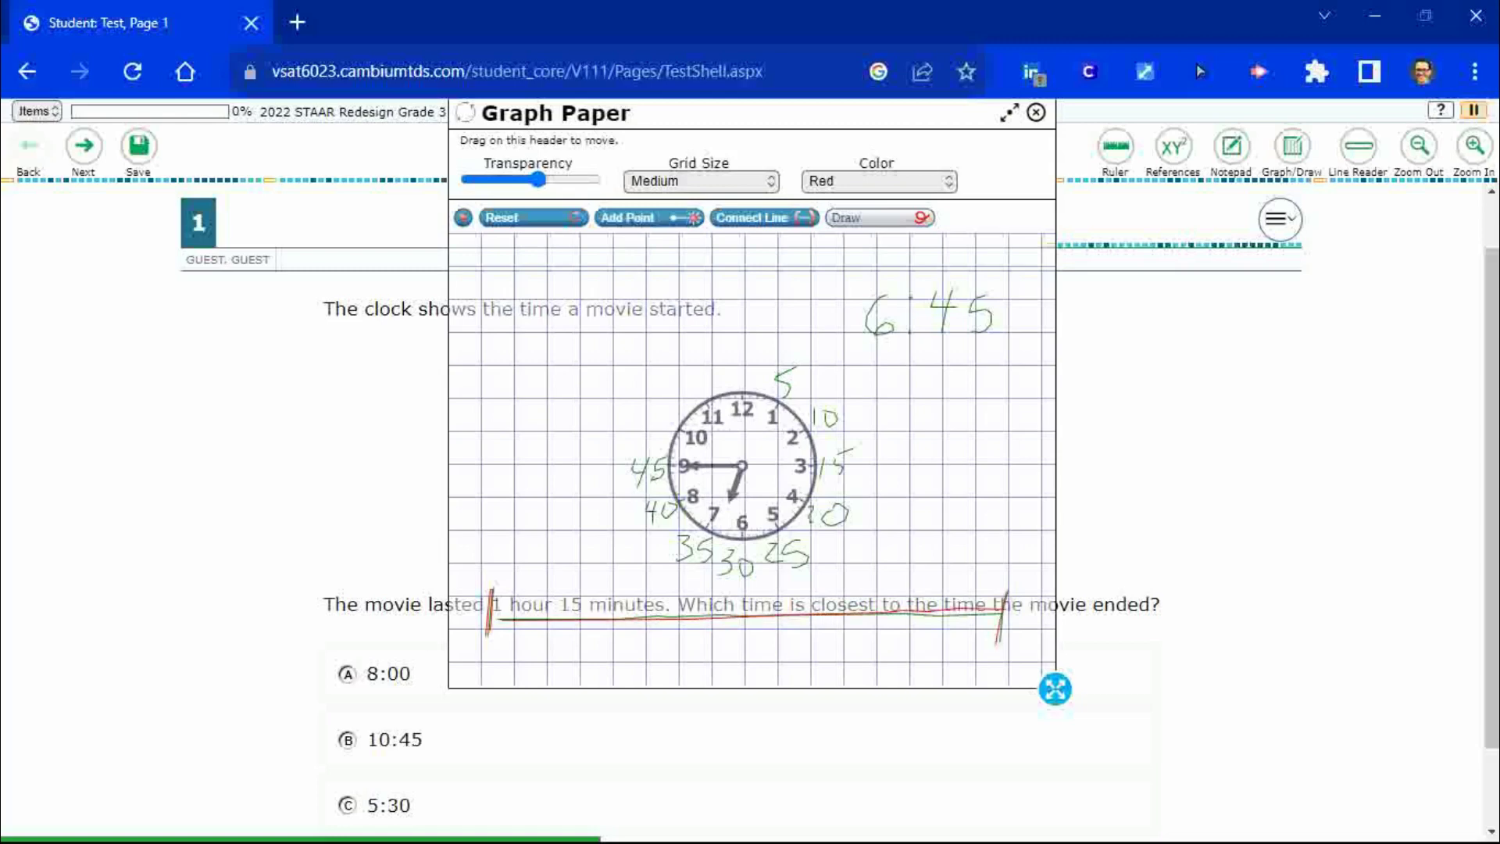
Label the number line's start 6:45 and draw a jump marked 1 hr to a new tick
{"action": "mouse_move", "coordinate": [478, 647]}
{"action": "left_mouse_down"}
{"action": "mouse_move", "coordinate": [474, 664]}
{"action": "mouse_move", "coordinate": [567, 660]}
{"action": "mouse_move", "coordinate": [551, 673]}
{"action": "left_mouse_up"}
{"action": "left_click", "coordinate": [498, 652]}
{"action": "mouse_move", "coordinate": [497, 593]}
{"action": "left_mouse_down"}
{"action": "mouse_move", "coordinate": [651, 556]}
{"action": "mouse_move", "coordinate": [773, 574]}
{"action": "mouse_move", "coordinate": [833, 603]}
{"action": "mouse_move", "coordinate": [835, 637]}
{"action": "left_mouse_up"}
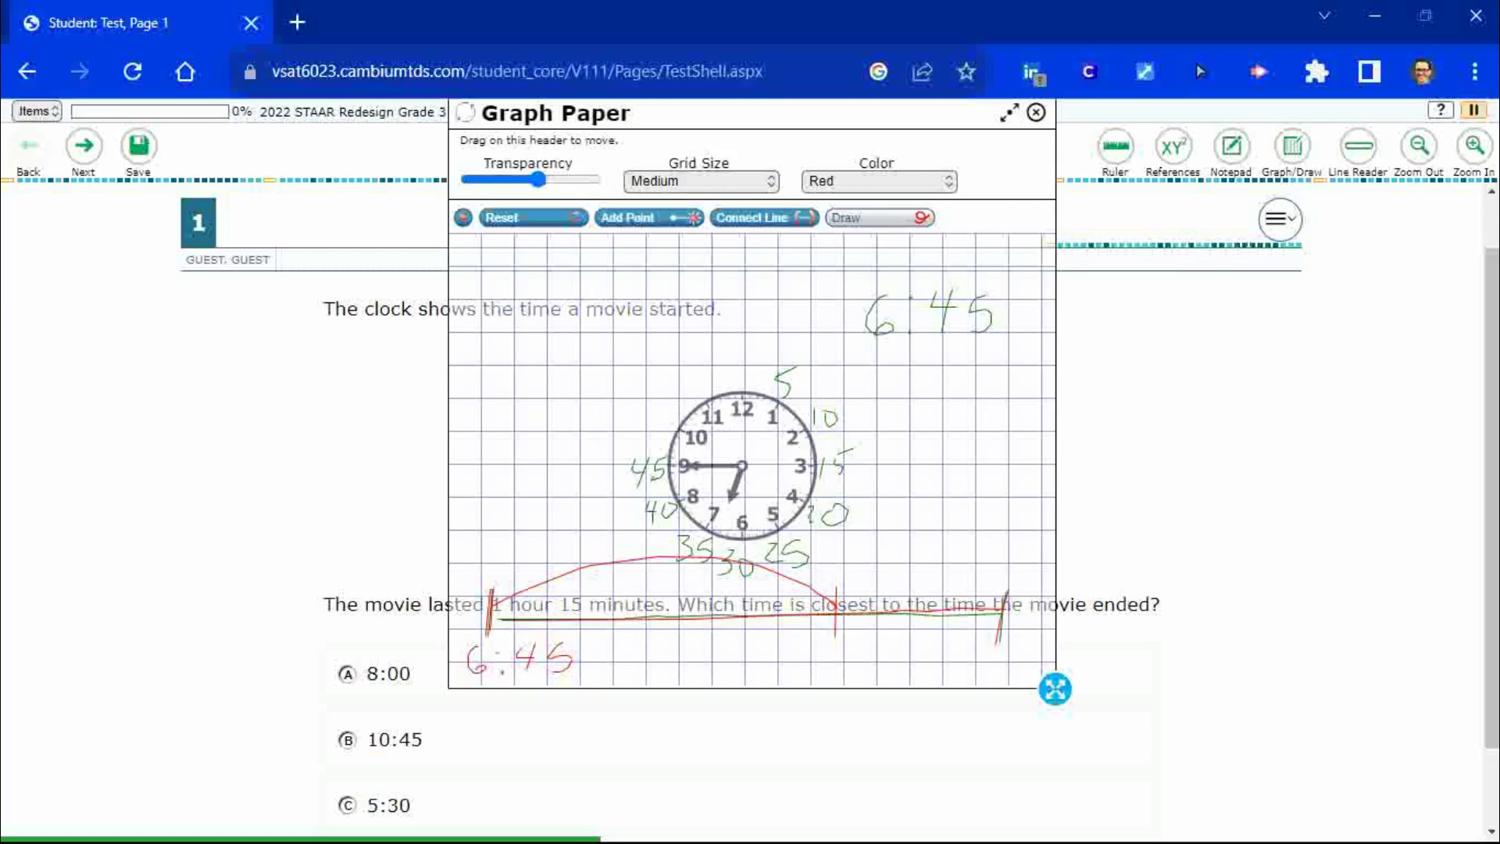
{"action": "mouse_move", "coordinate": [631, 575]}
{"action": "left_mouse_down"}
{"action": "mouse_move", "coordinate": [627, 604]}
{"action": "mouse_move", "coordinate": [717, 593]}
{"action": "left_mouse_up"}
Write 7:45 under the tick where the 1 hr jump ends
{"action": "mouse_move", "coordinate": [786, 642]}
{"action": "left_mouse_down"}
{"action": "mouse_move", "coordinate": [802, 671]}
{"action": "mouse_move", "coordinate": [855, 665]}
{"action": "left_mouse_up"}
{"action": "left_click", "coordinate": [824, 669]}
{"action": "mouse_move", "coordinate": [853, 654]}
{"action": "left_mouse_down"}
{"action": "mouse_move", "coordinate": [854, 677]}
{"action": "mouse_move", "coordinate": [876, 666]}
{"action": "left_mouse_up"}
{"action": "mouse_move", "coordinate": [871, 657]}
{"action": "left_mouse_down"}
{"action": "mouse_move", "coordinate": [872, 675]}
{"action": "mouse_move", "coordinate": [883, 653]}
{"action": "left_mouse_up"}
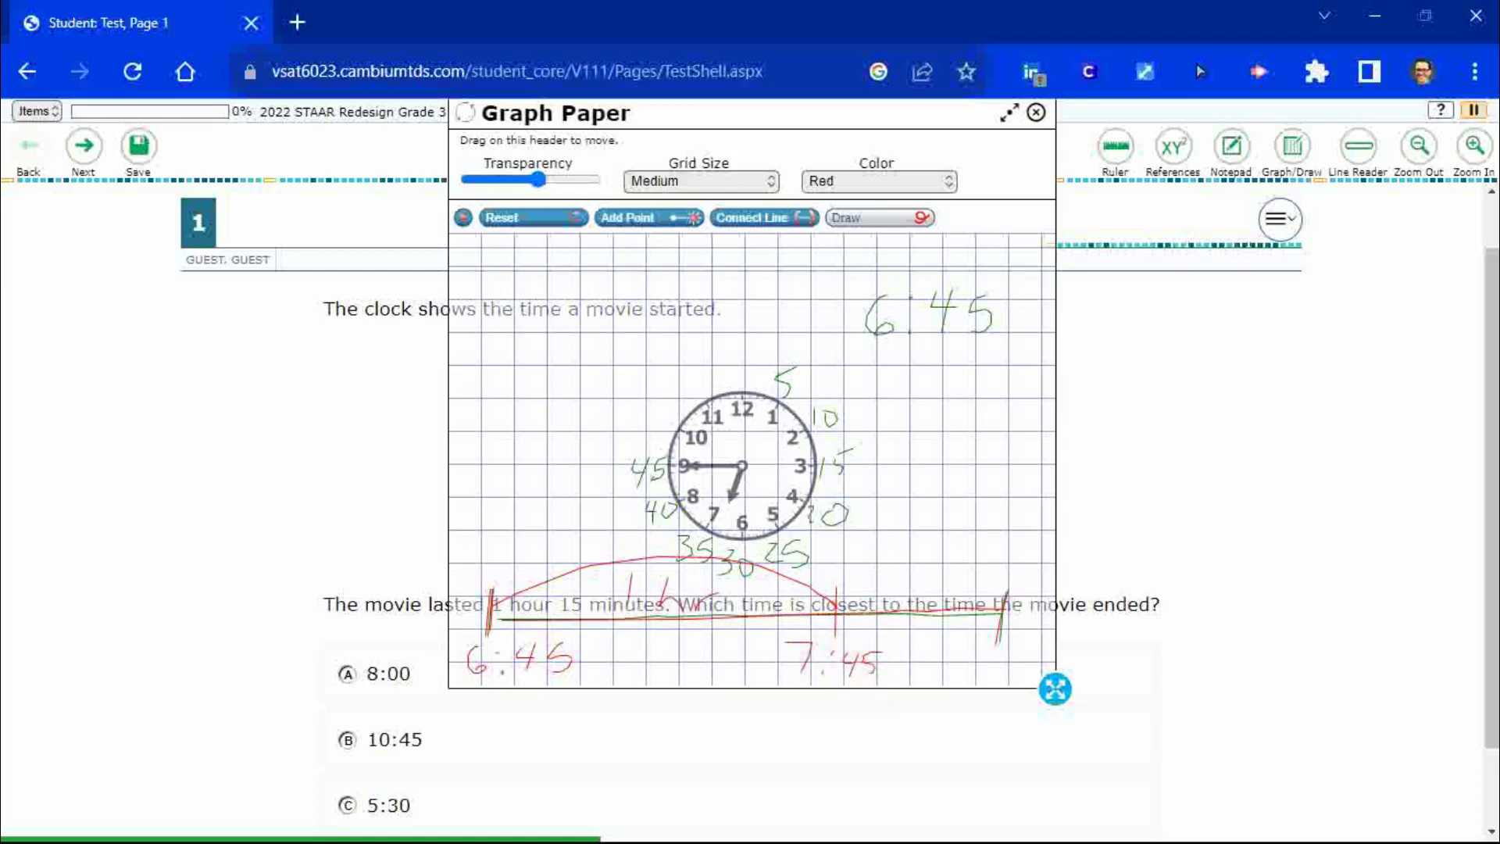
Draw a 15 min jump from 7:45 to a new tick, and mark three five-minute jumps on the clock from 9 to 12
{"action": "mouse_move", "coordinate": [836, 606]}
{"action": "left_mouse_down"}
{"action": "mouse_move", "coordinate": [888, 600]}
{"action": "mouse_move", "coordinate": [915, 609]}
{"action": "mouse_move", "coordinate": [916, 630]}
{"action": "left_mouse_up"}
{"action": "mouse_move", "coordinate": [872, 571]}
{"action": "left_mouse_down"}
{"action": "mouse_move", "coordinate": [870, 586]}
{"action": "mouse_move", "coordinate": [909, 548]}
{"action": "mouse_move", "coordinate": [914, 586]}
{"action": "mouse_move", "coordinate": [957, 577]}
{"action": "left_mouse_up"}
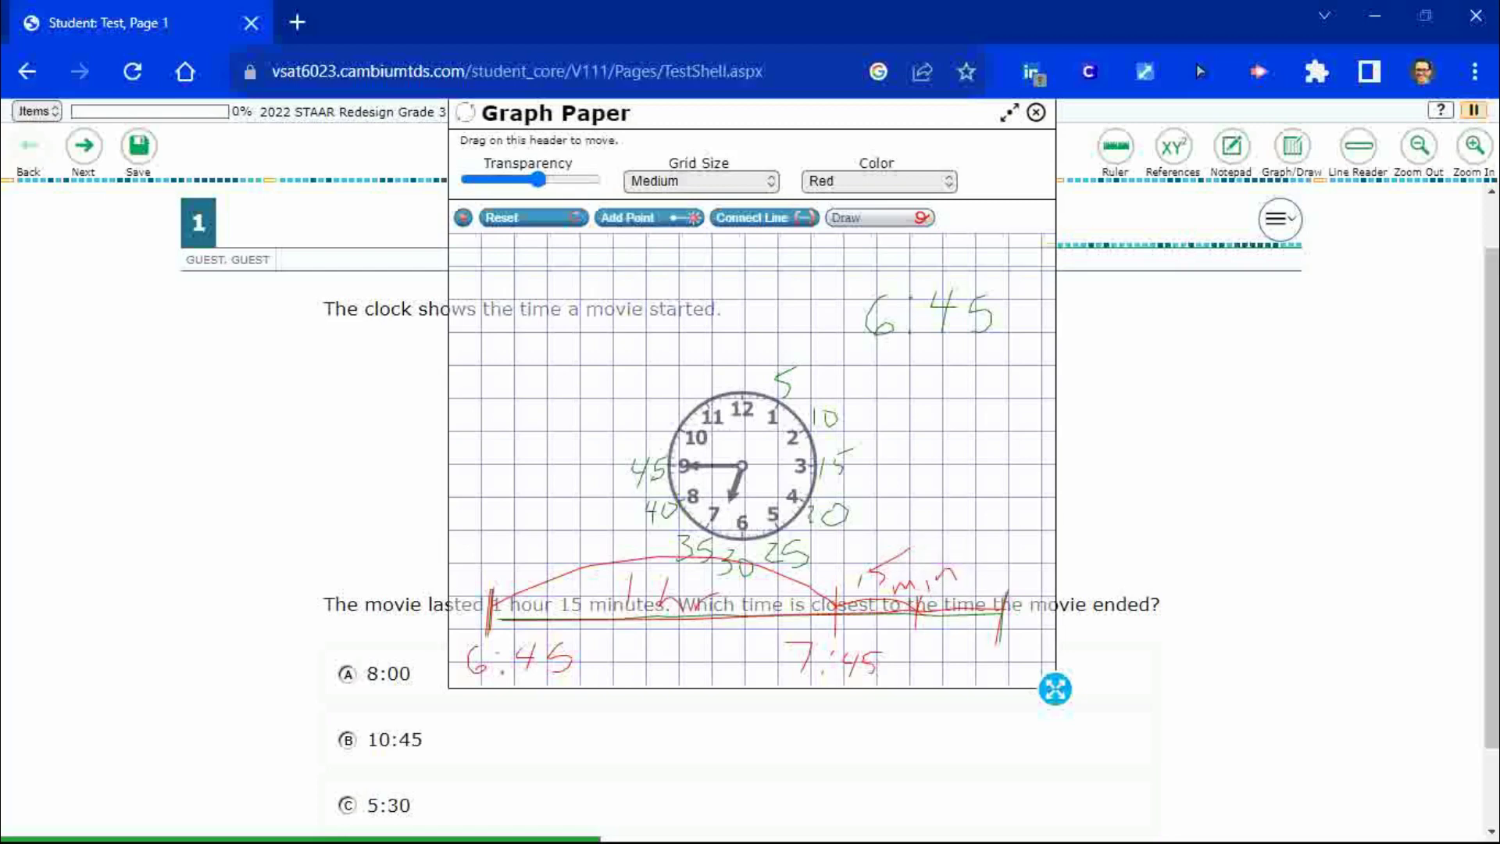
{"action": "mouse_move", "coordinate": [694, 475]}
{"action": "left_mouse_down"}
{"action": "mouse_move", "coordinate": [650, 434]}
{"action": "mouse_move", "coordinate": [705, 397]}
{"action": "mouse_move", "coordinate": [746, 395]}
{"action": "mouse_move", "coordinate": [734, 400]}
{"action": "left_mouse_up"}
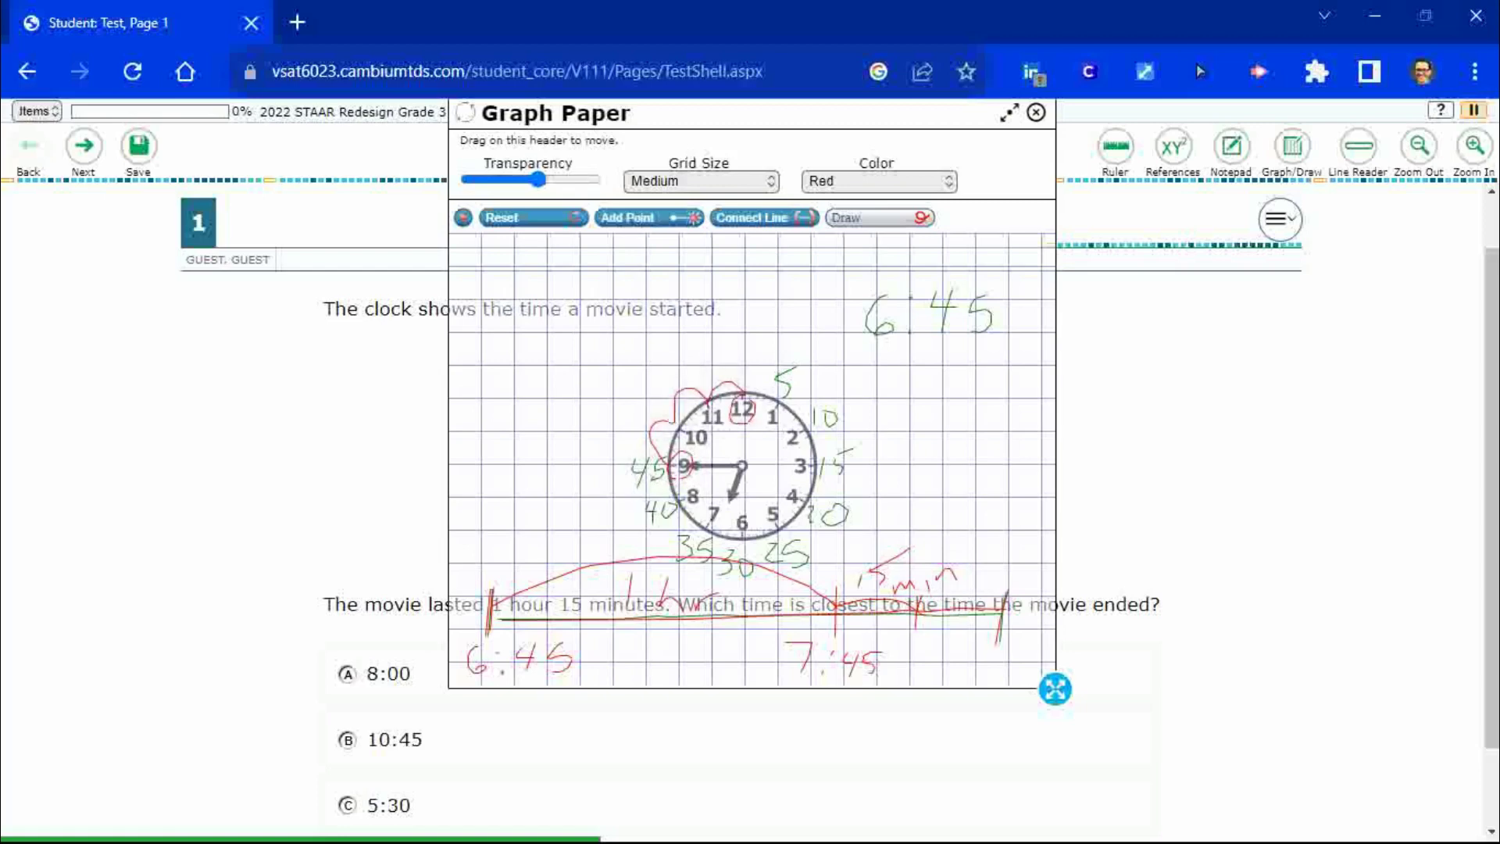
Write 8:00 under the end of the 15 min jump and sketch a line from the clock's center toward the 8
{"action": "left_click", "coordinate": [924, 644]}
{"action": "left_click", "coordinate": [922, 662]}
{"action": "left_click_drag", "start_coordinate": [938, 645], "coordinate": [968, 658]}
{"action": "left_click_drag", "start_coordinate": [737, 468], "coordinate": [714, 491]}
{"action": "left_click_drag", "start_coordinate": [716, 498], "coordinate": [697, 492]}
{"action": "mouse_move", "coordinate": [908, 637]}
{"action": "left_mouse_down"}
{"action": "mouse_move", "coordinate": [900, 650]}
{"action": "mouse_move", "coordinate": [911, 638]}
{"action": "left_mouse_up"}
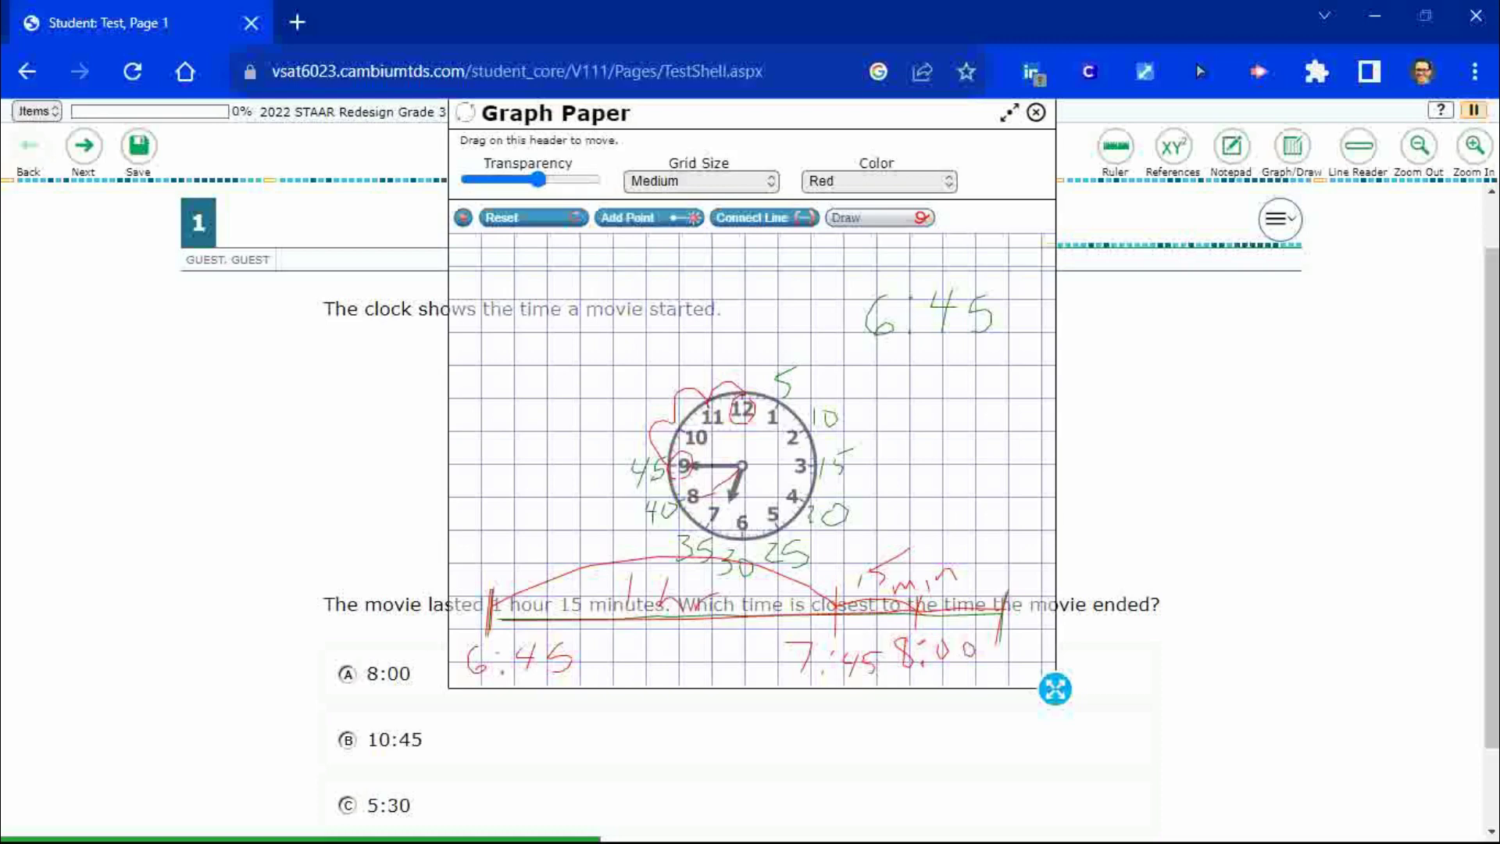
Close the graph paper and select answer A, 8:00, for the movie's end time
{"action": "key", "text": "Escape"}
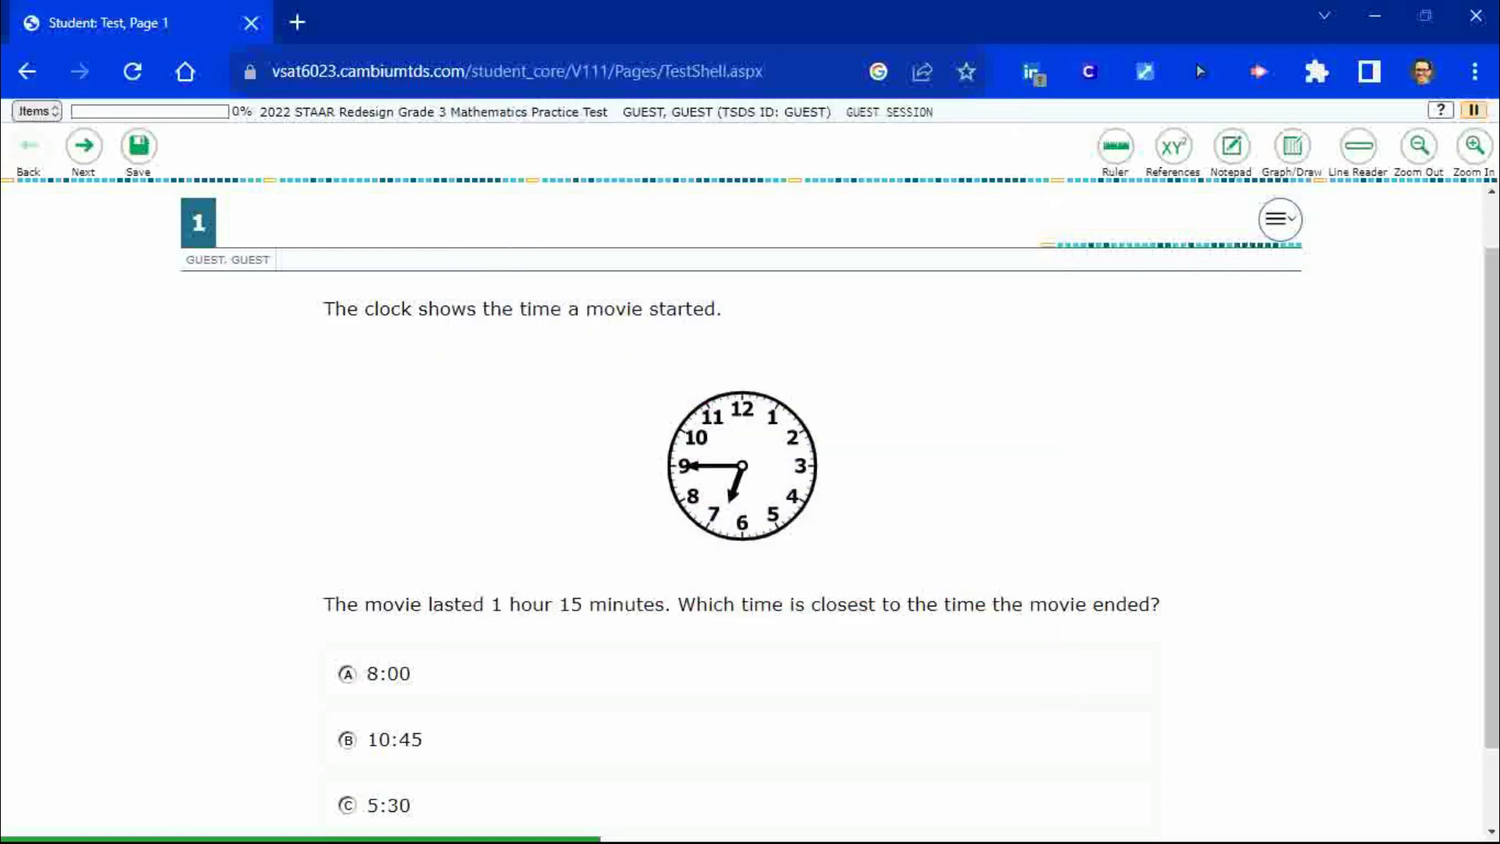
{"action": "scroll", "coordinate": [750, 547], "scroll_direction": "down", "scroll_amount": 1}
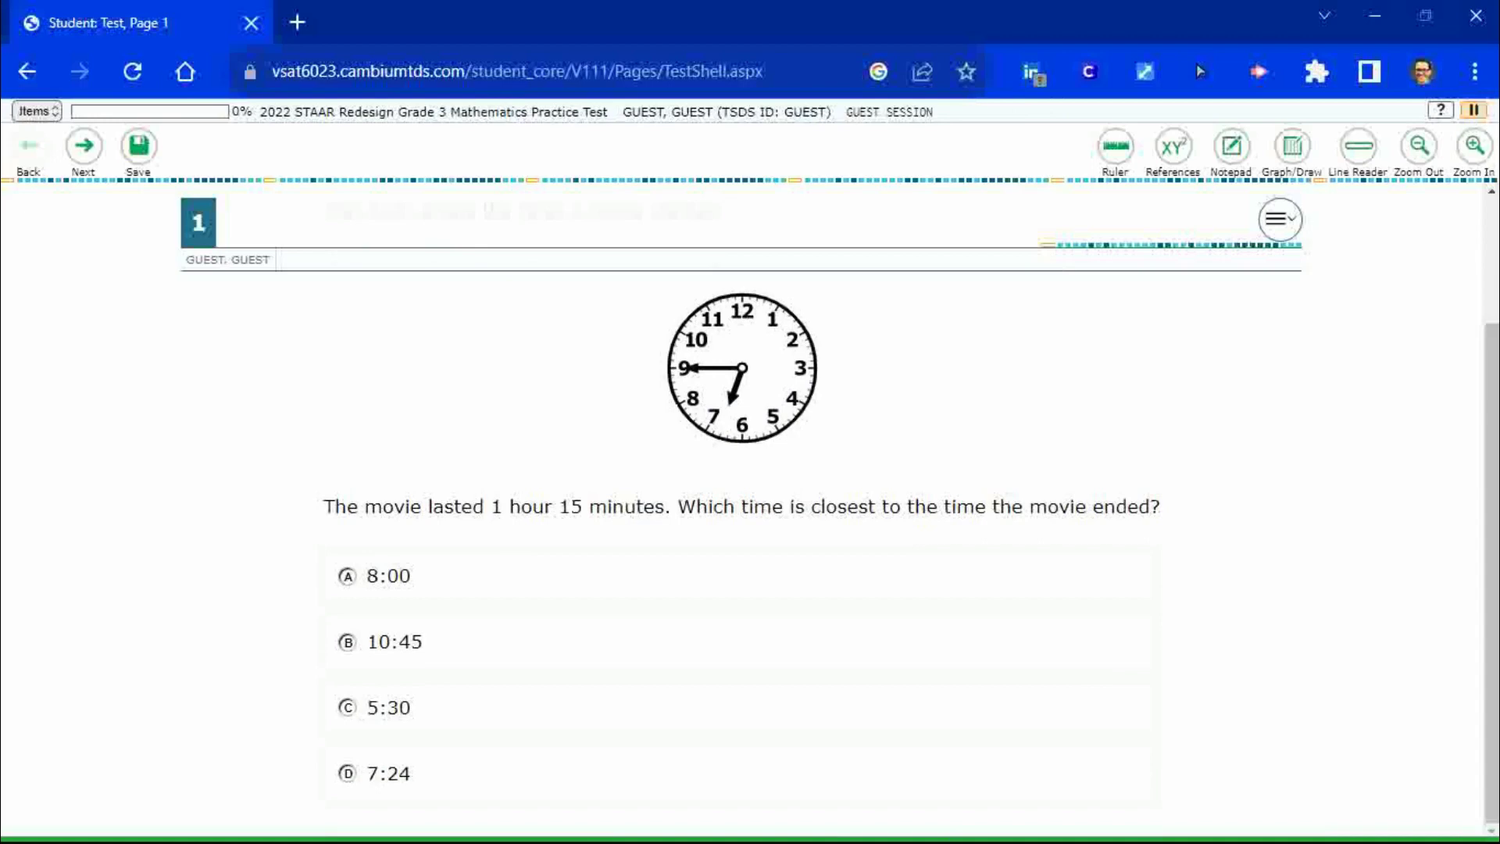
{"action": "left_click", "coordinate": [347, 576]}
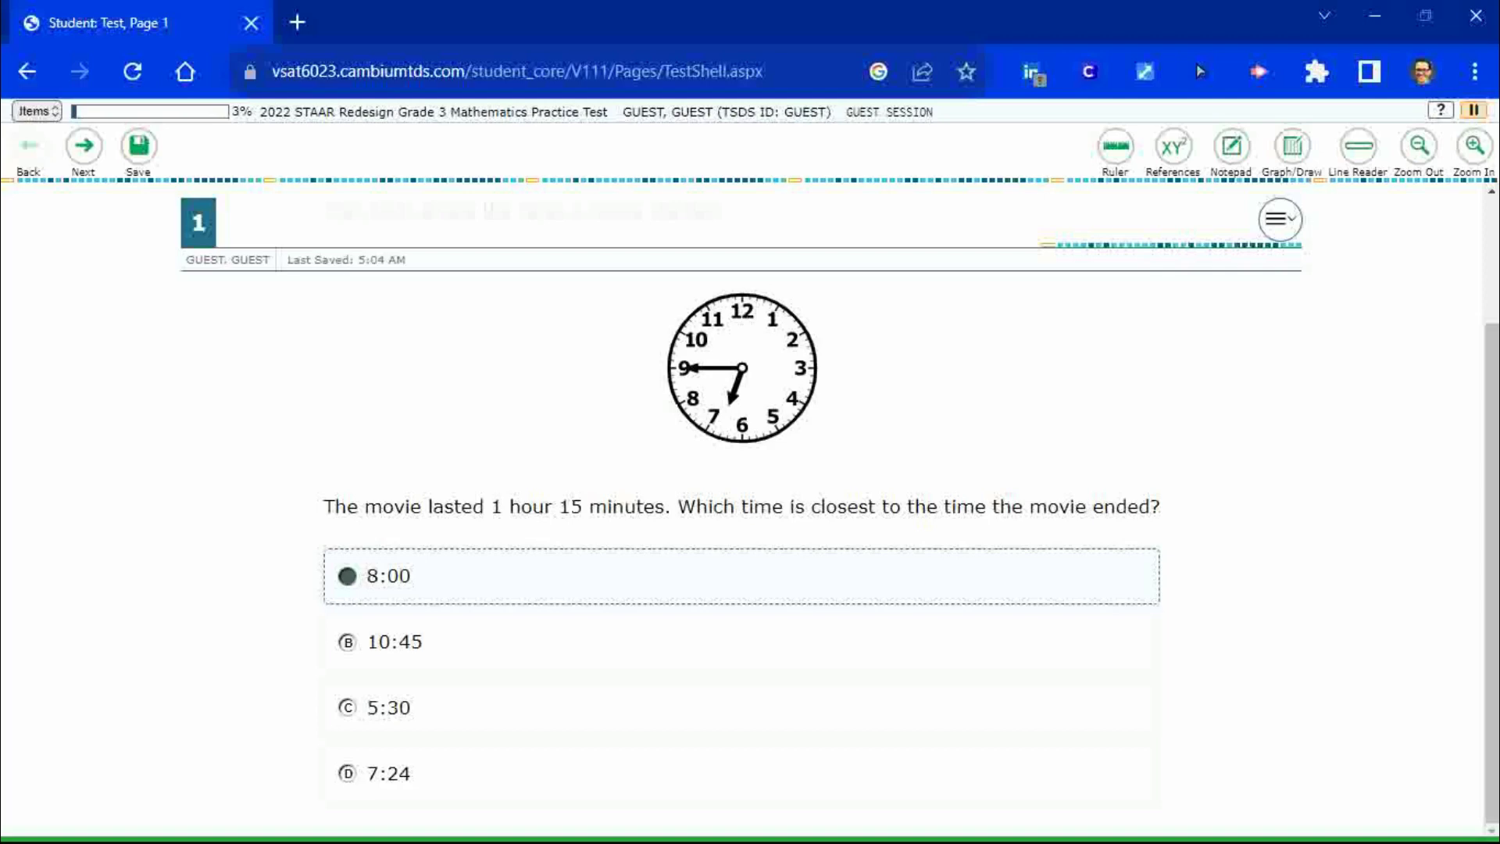
{"action": "left_click", "coordinate": [86, 212]}
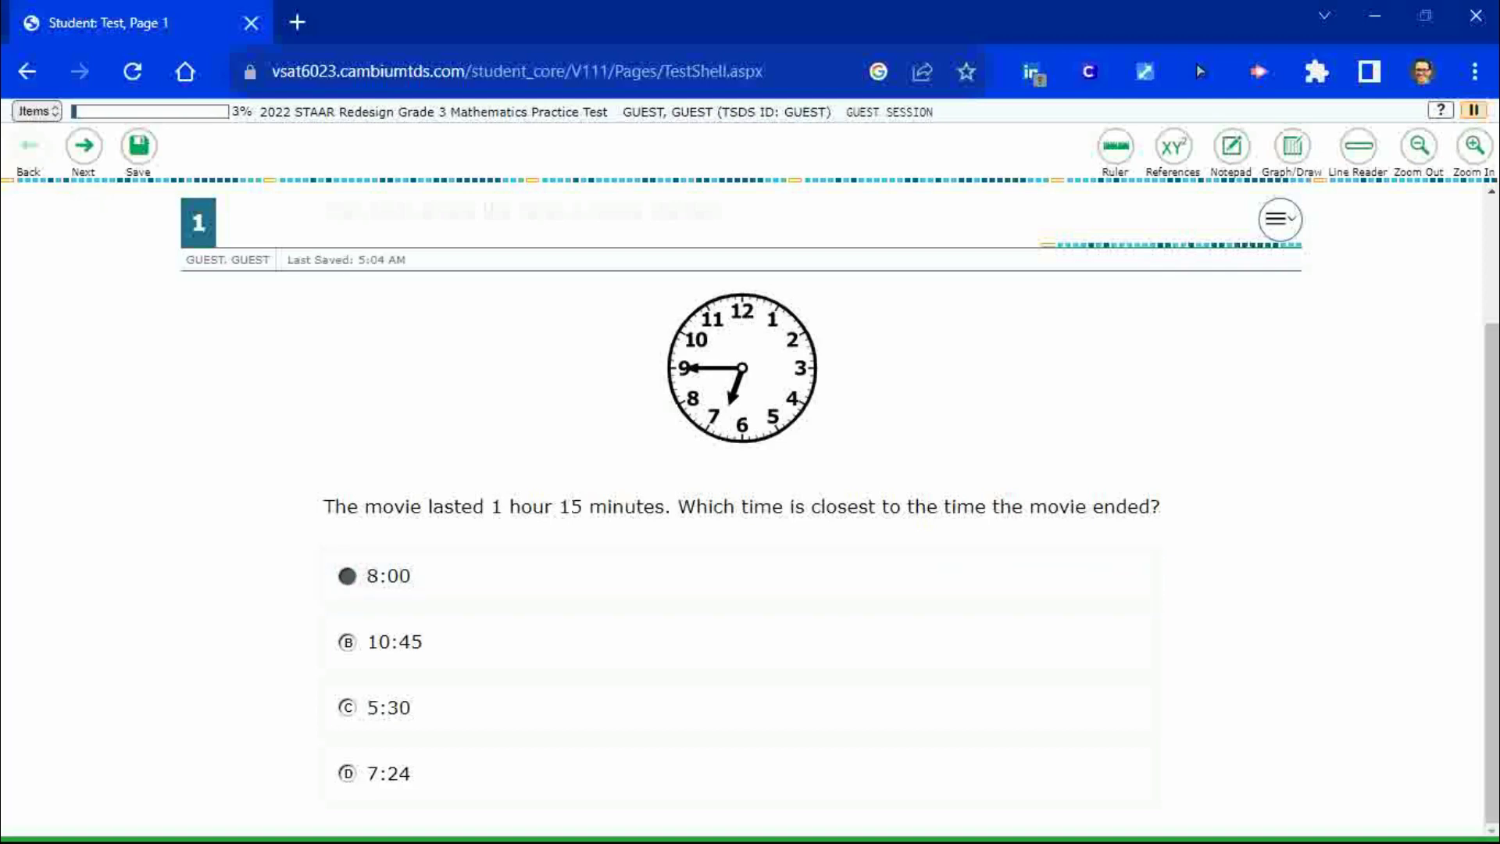